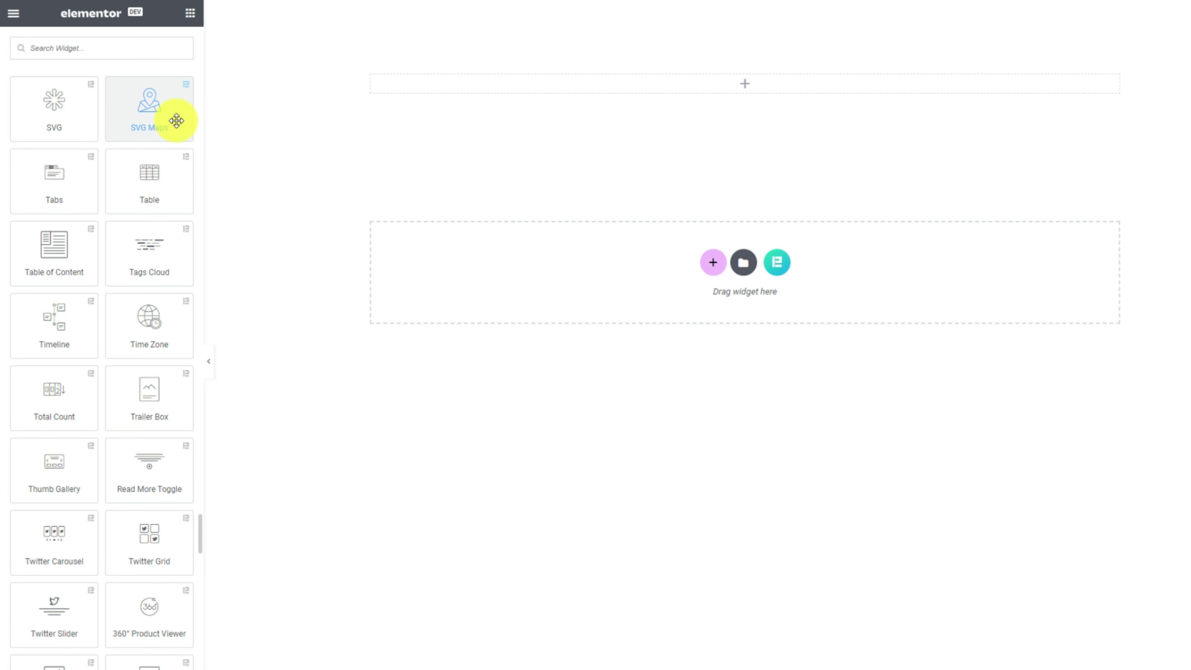
- Place the SVG Maps widget, try the continent, sub-continent and country region types, then restore World (Default)
drag(176, 124, 779, 90)
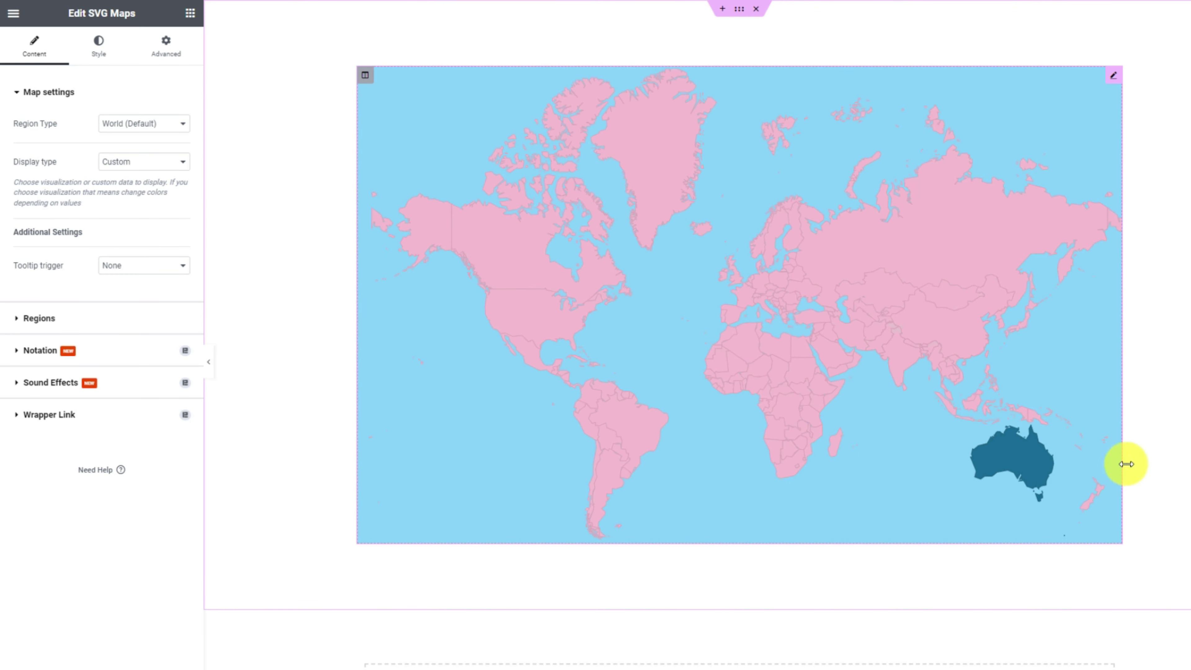
click(149, 127)
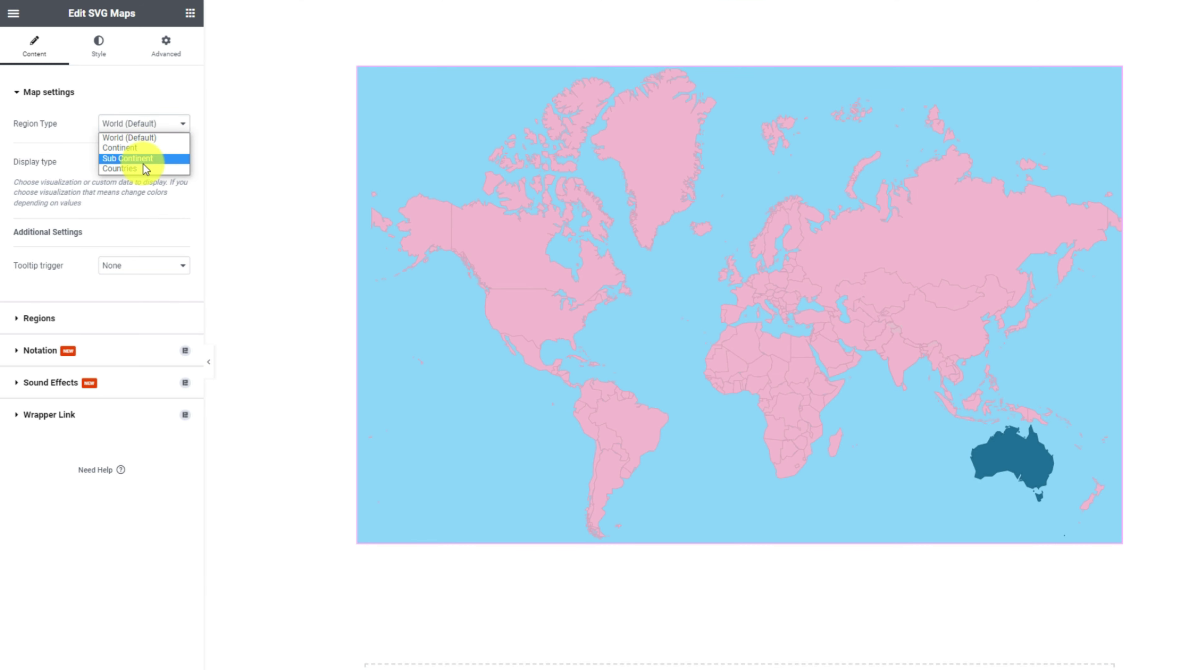
click(140, 149)
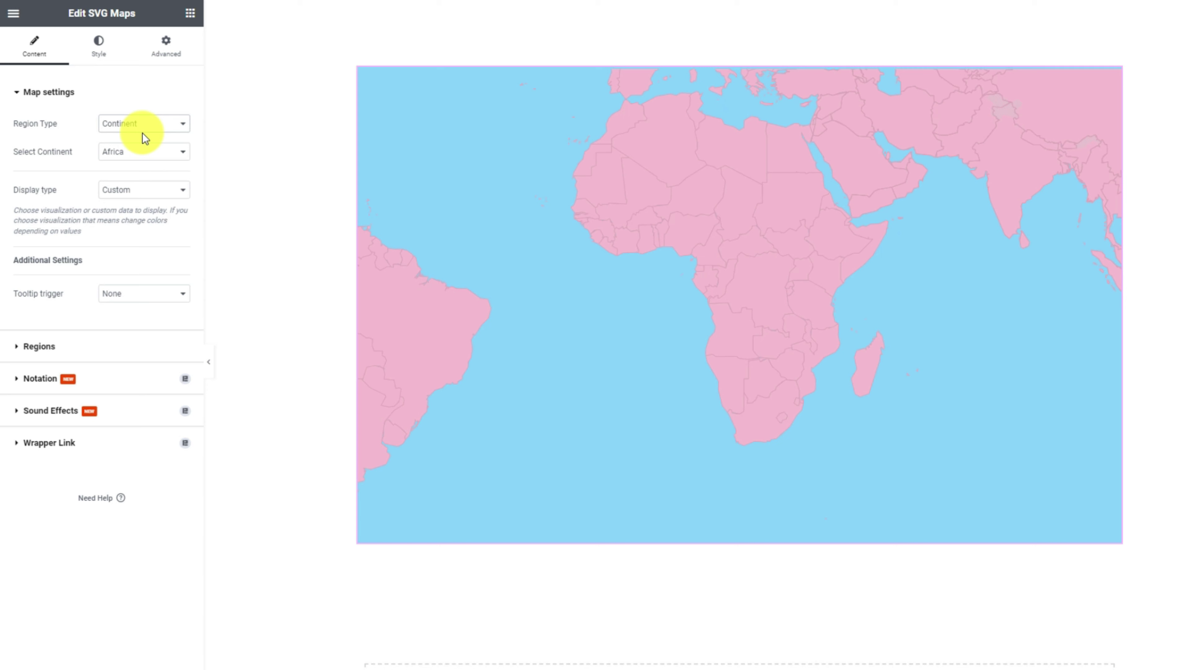
click(143, 136)
click(142, 159)
click(144, 125)
click(145, 168)
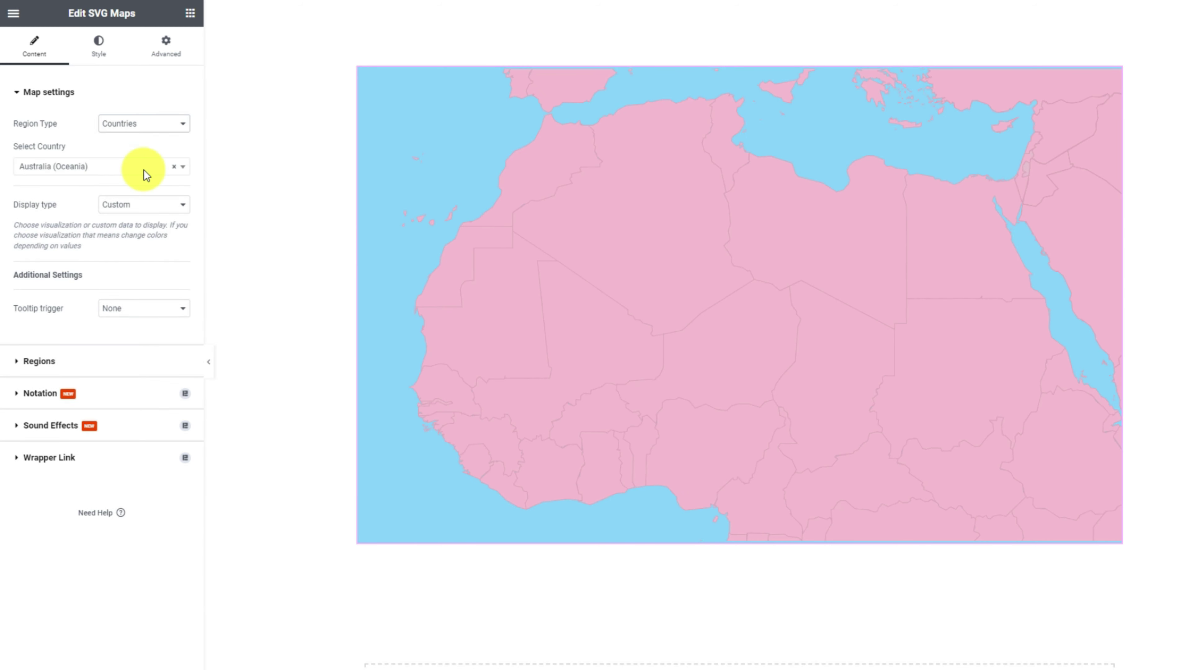
click(138, 133)
click(137, 140)
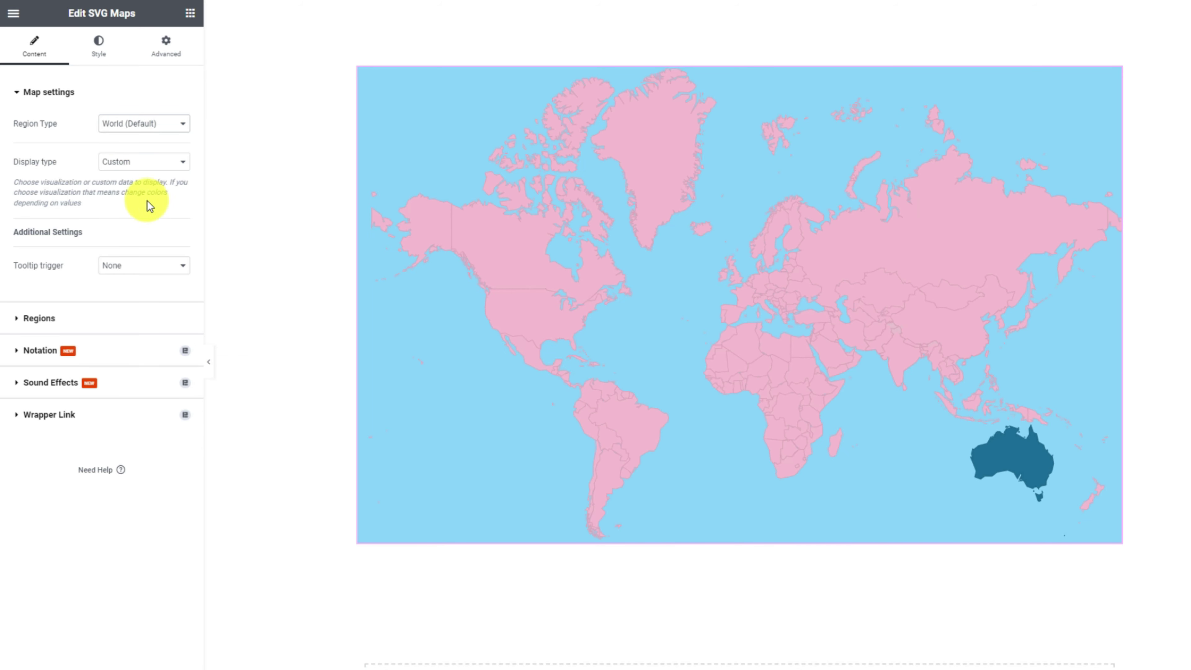
click(131, 164)
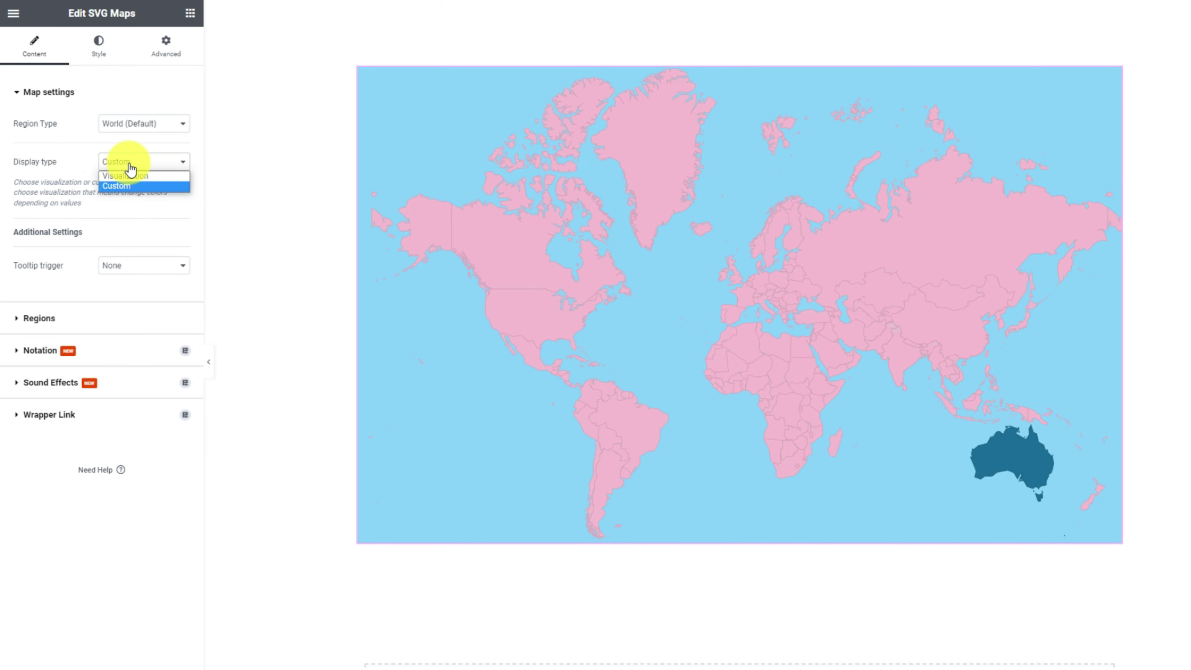
click(148, 177)
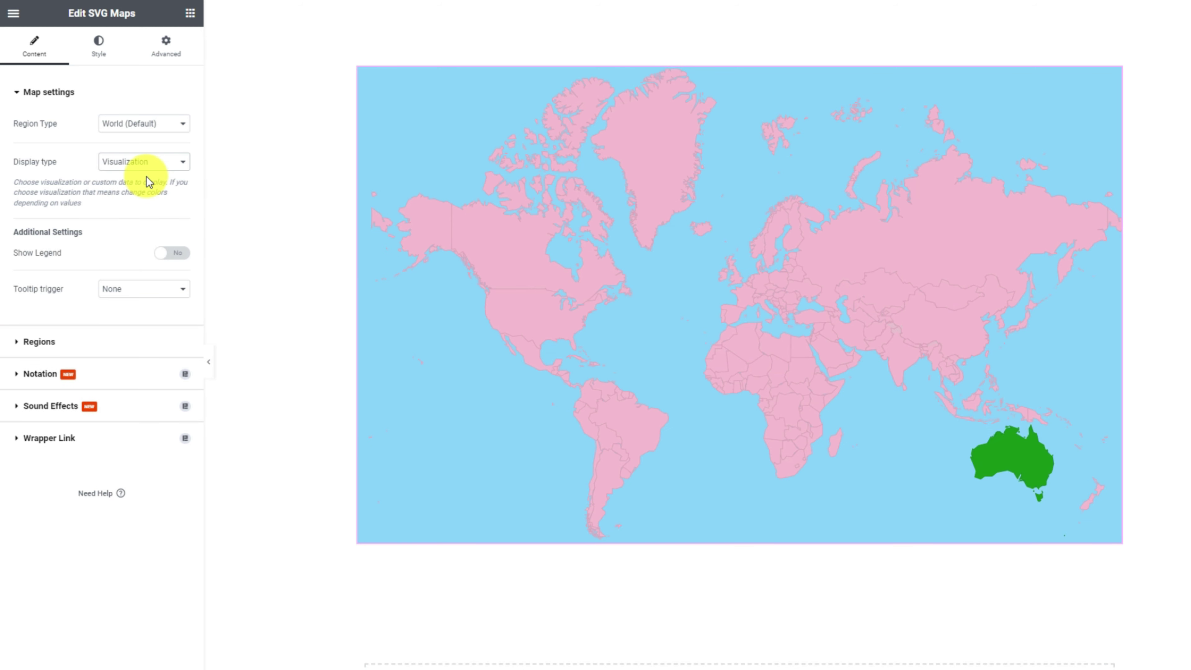
click(141, 162)
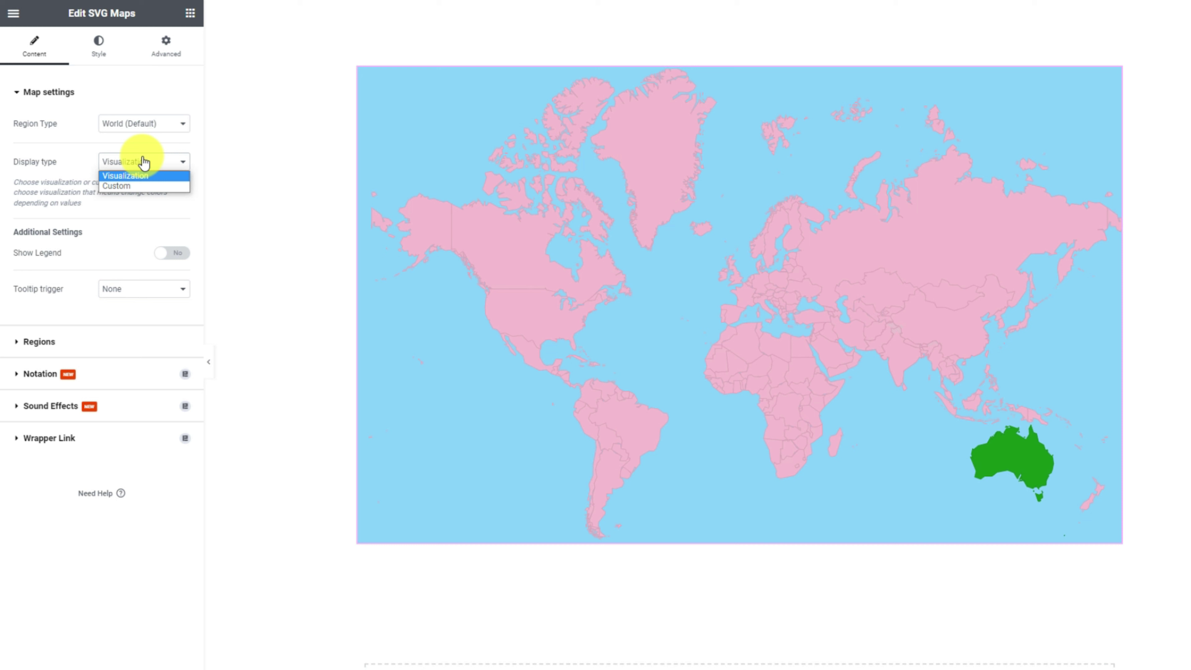
click(137, 187)
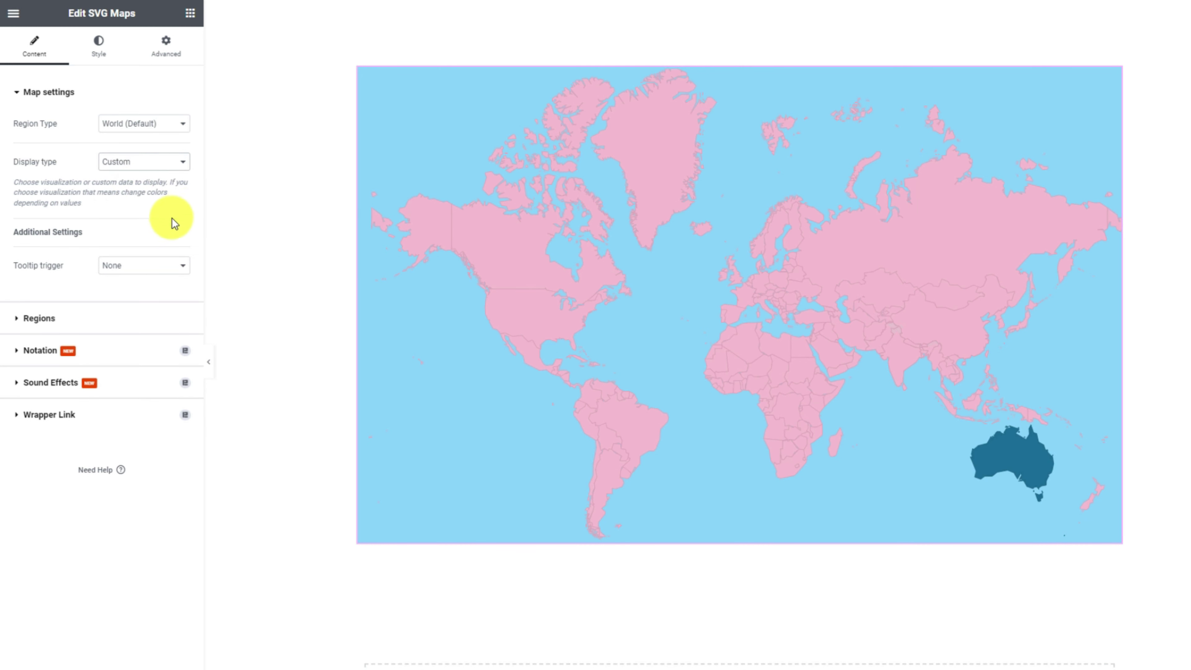
click(142, 268)
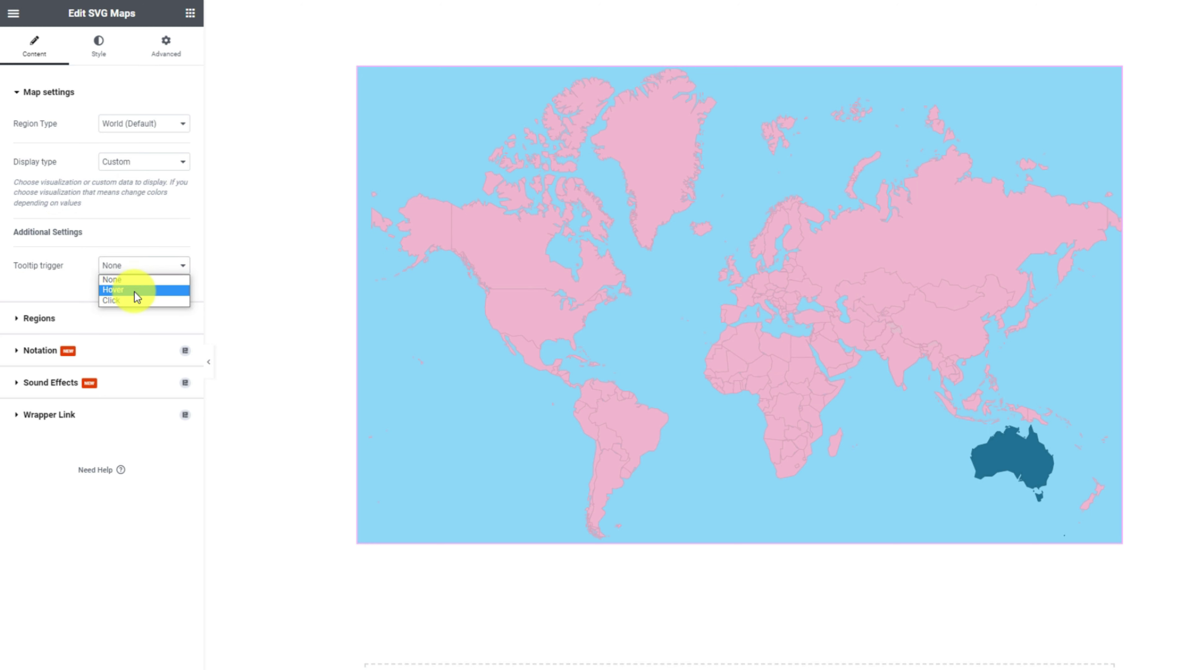
- Set the tooltip trigger to Hover and expand the Regions list showing the AU entry
click(135, 291)
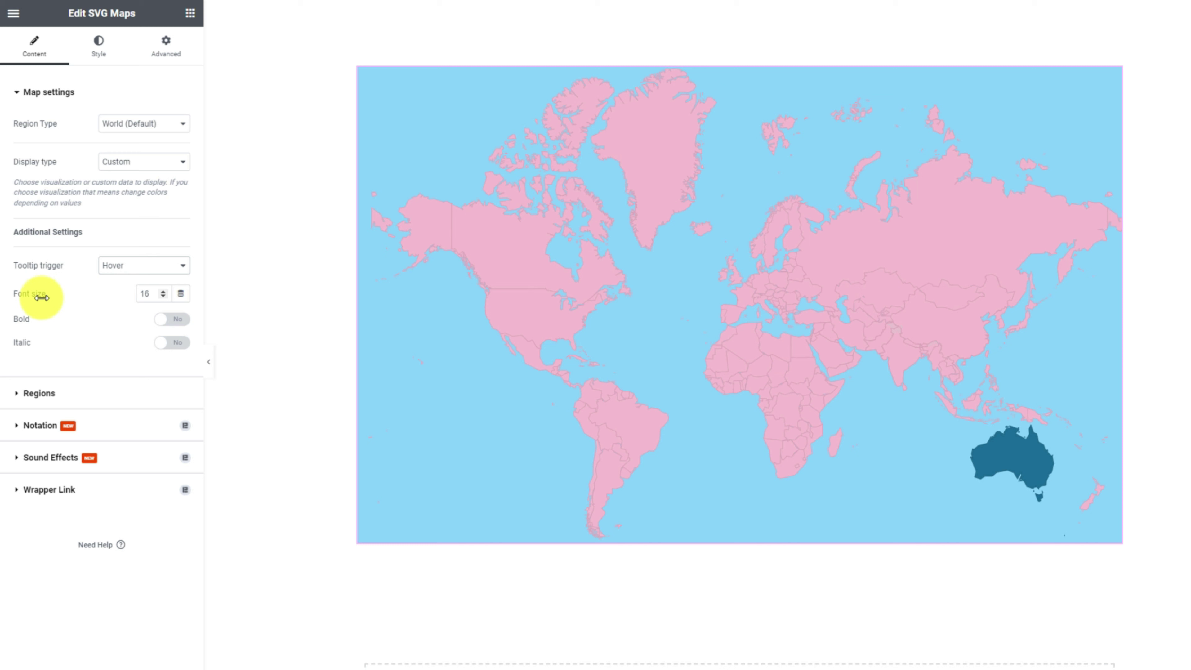
mouse_move(1003, 459)
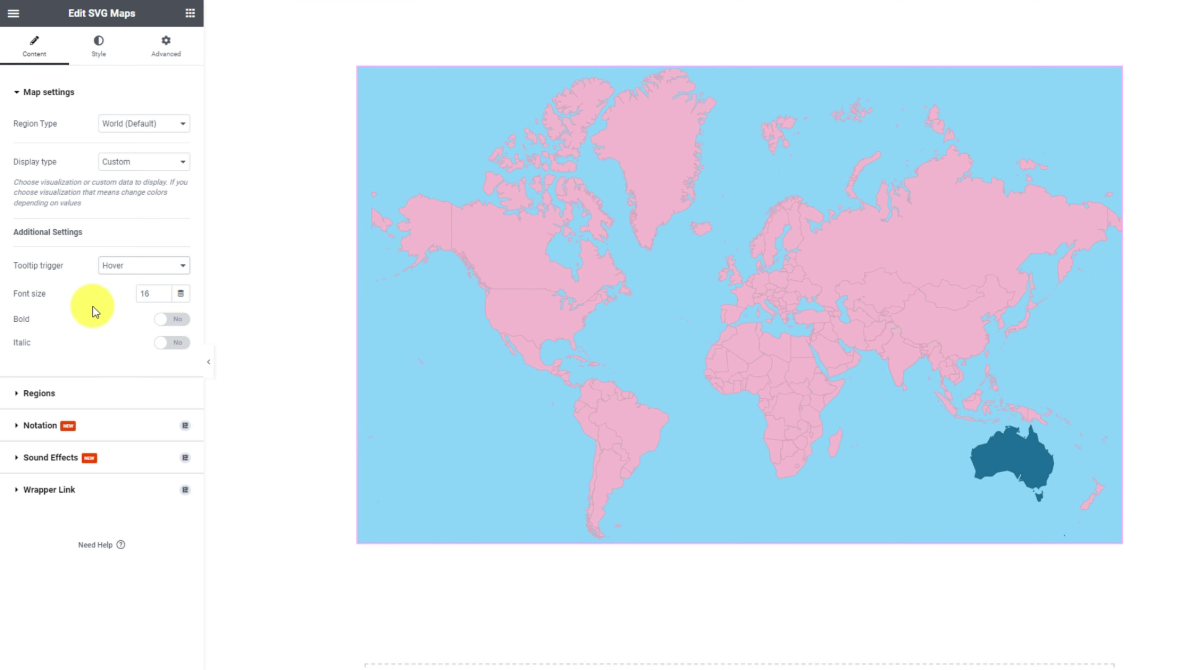
click(97, 395)
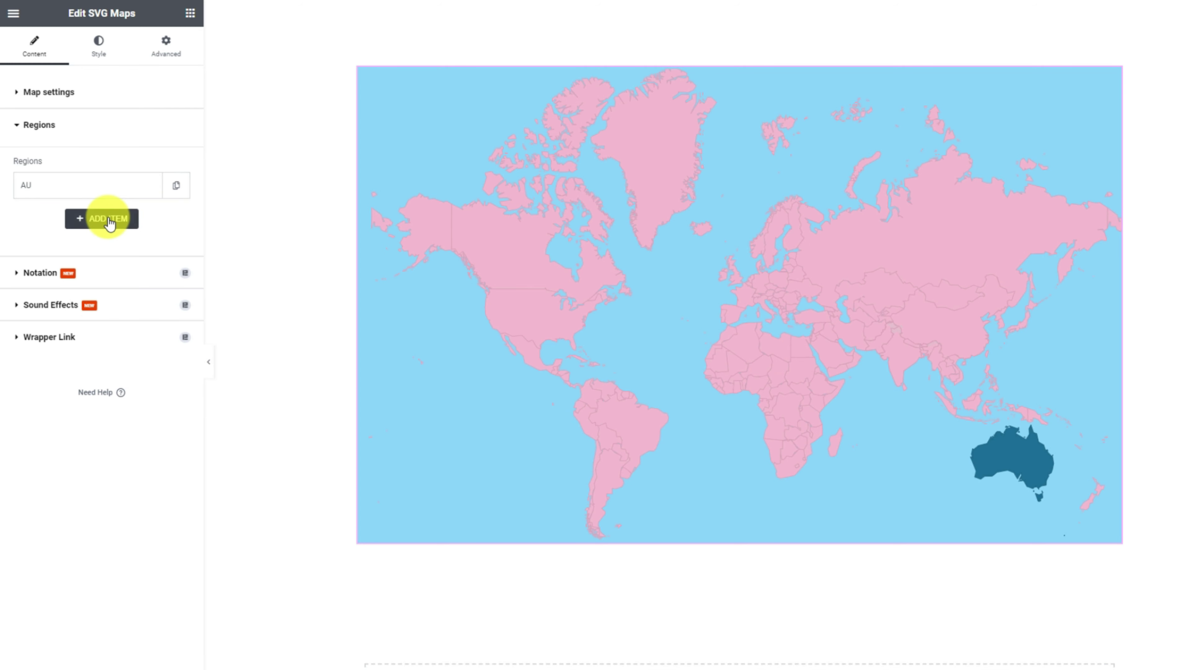
- Add a new map region and set its country to China (Eastern Asia)
click(109, 220)
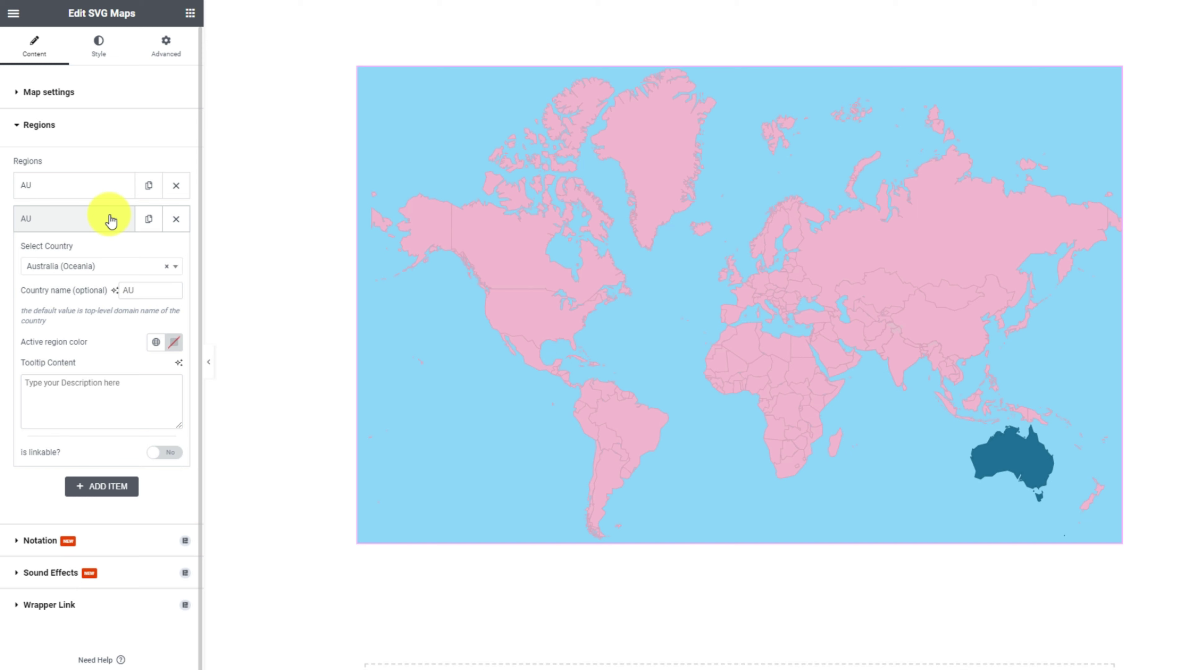
click(102, 271)
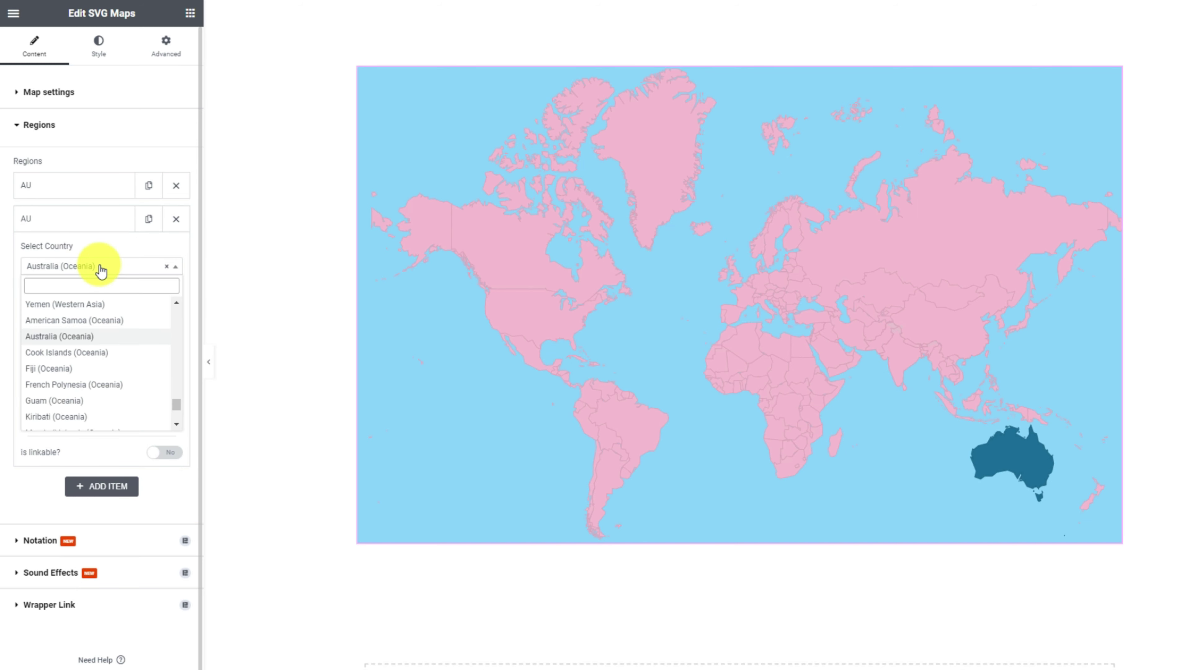
scroll(96, 348, down, 2)
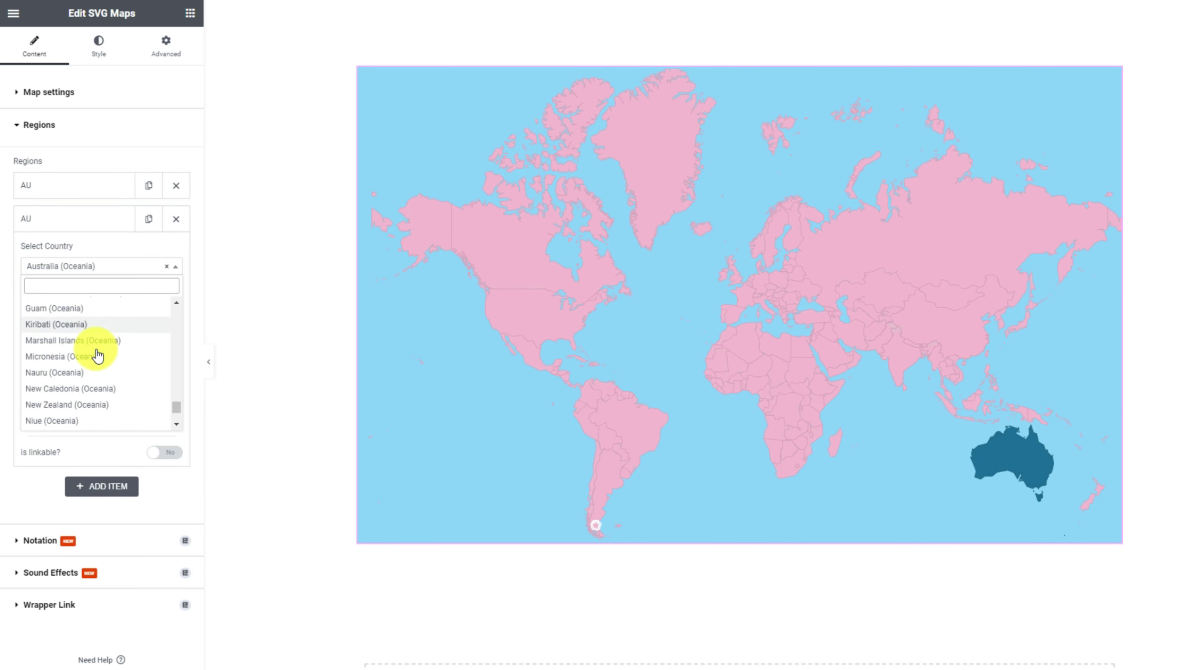
scroll(93, 347, up, 2)
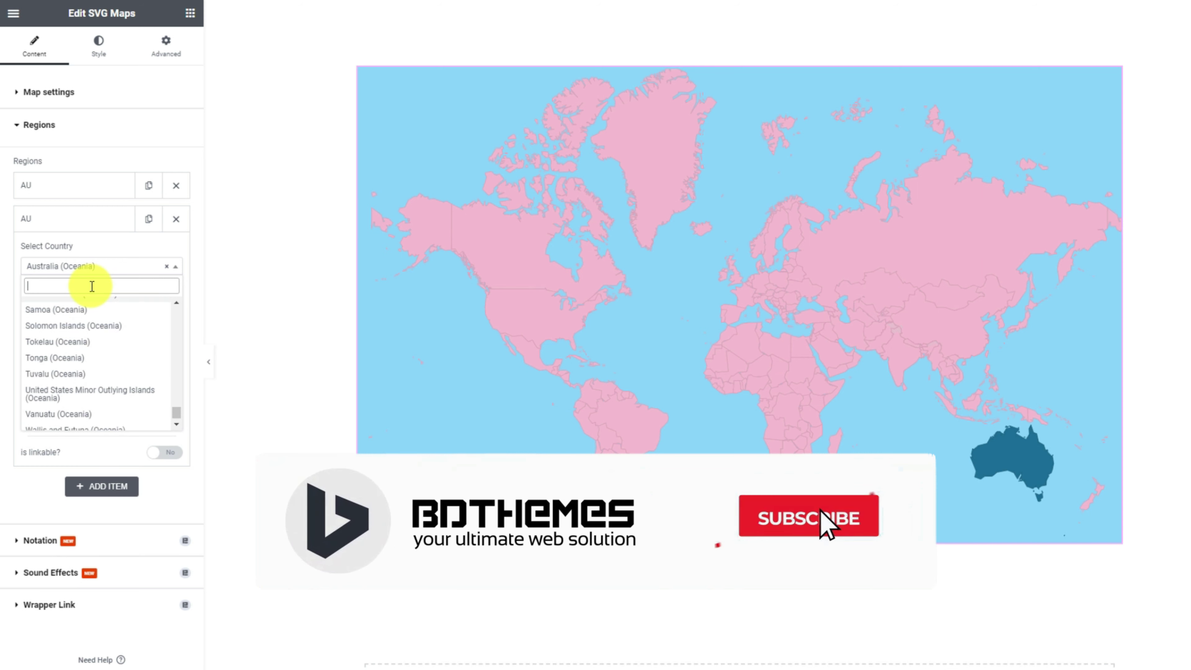
text(chin)
click(90, 305)
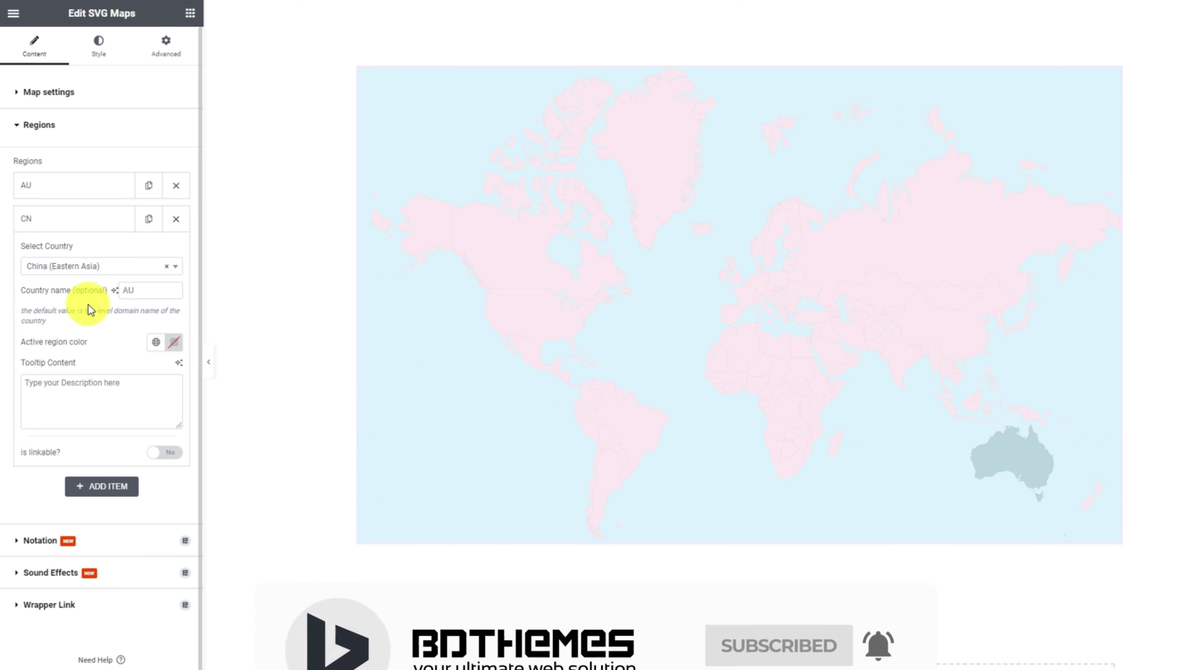
- Colour China #DE2910 and give it the tooltip 'China Population 2023 : 1,455,128,852'
click(173, 342)
click(136, 522)
text(#DE2910)
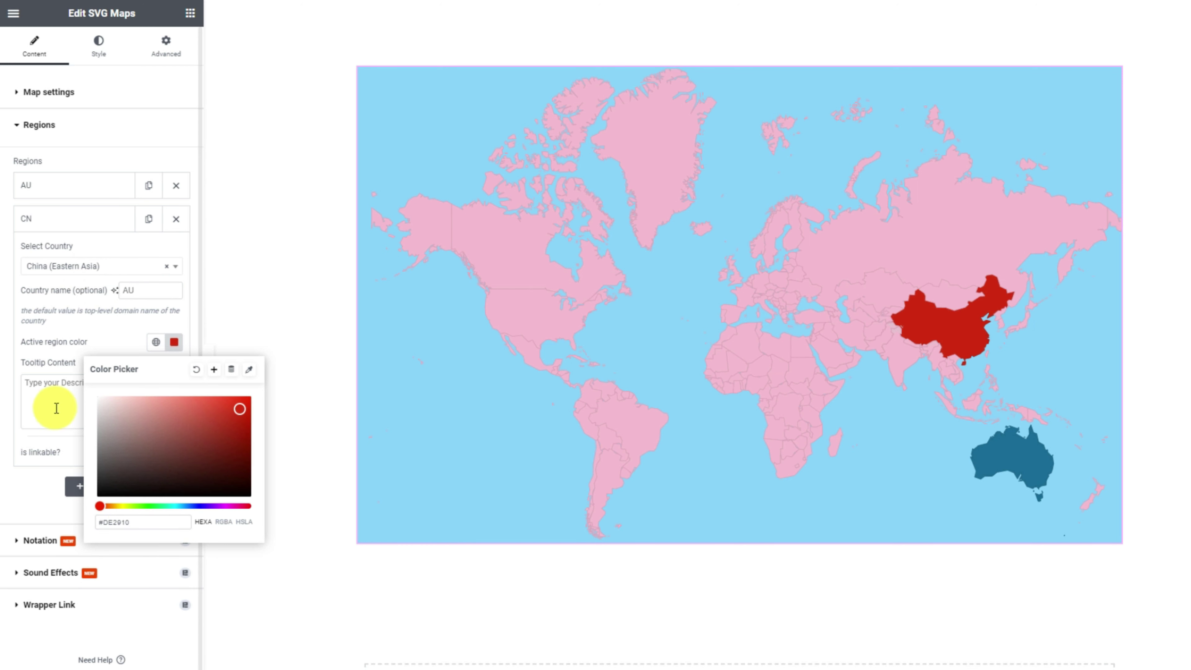
click(32, 382)
text(China Population 2023 : 1,455,128,852)
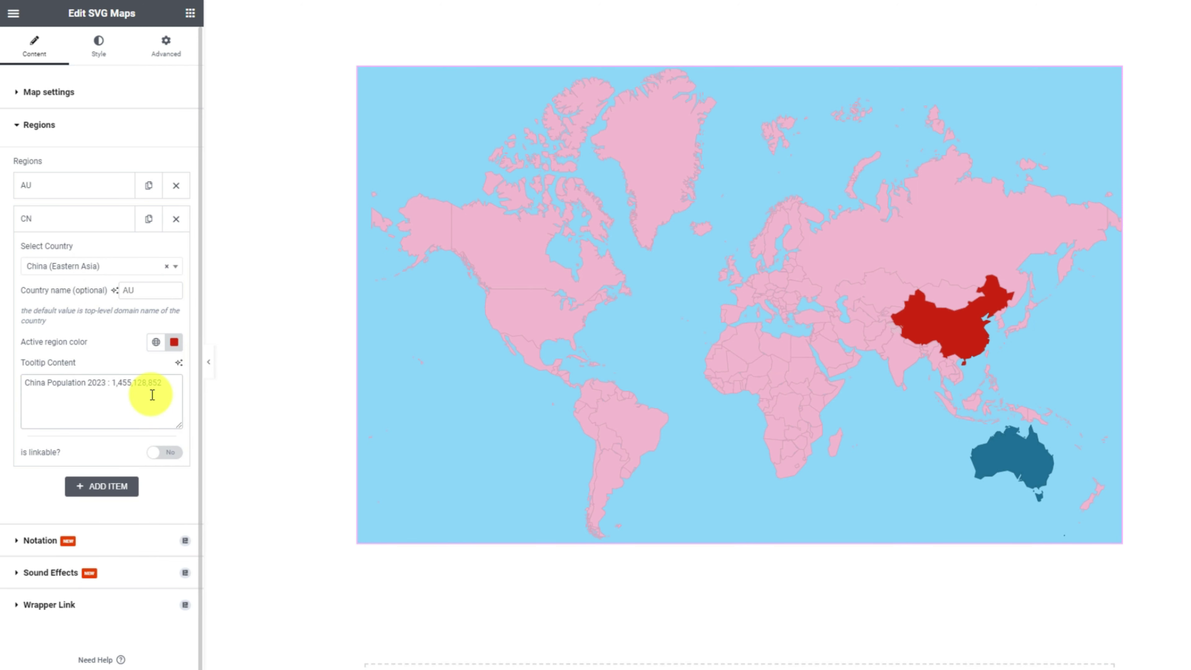
mouse_move(920, 348)
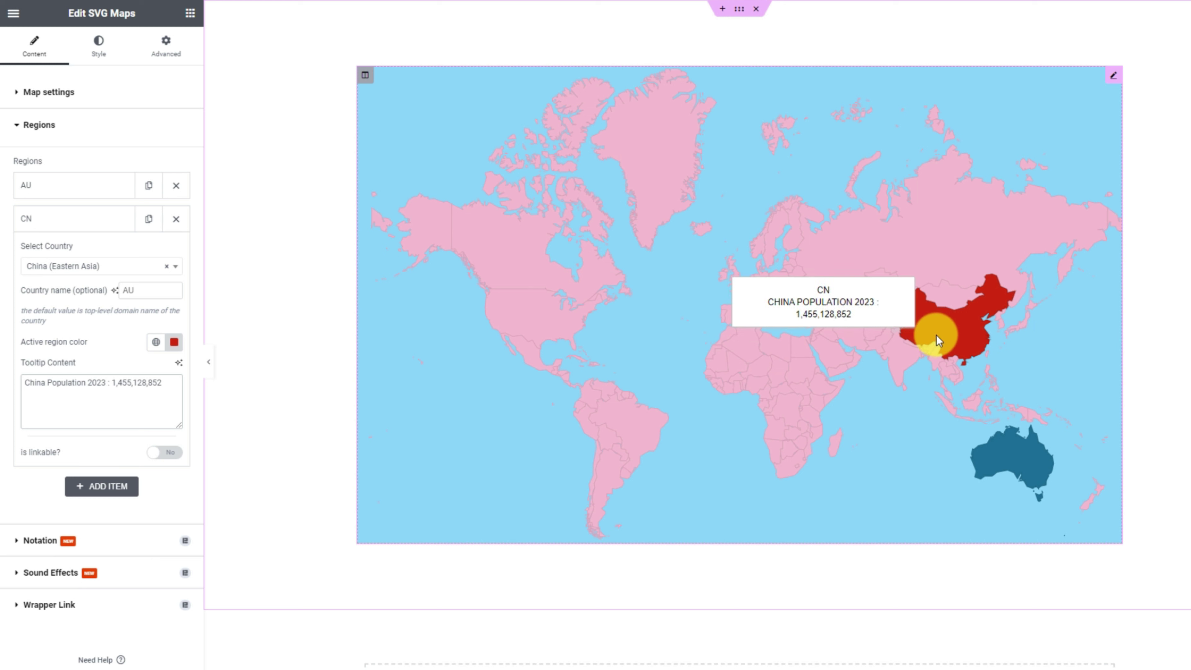
- Collapse the China item and add a third region set to India (Southern Asia)
click(73, 229)
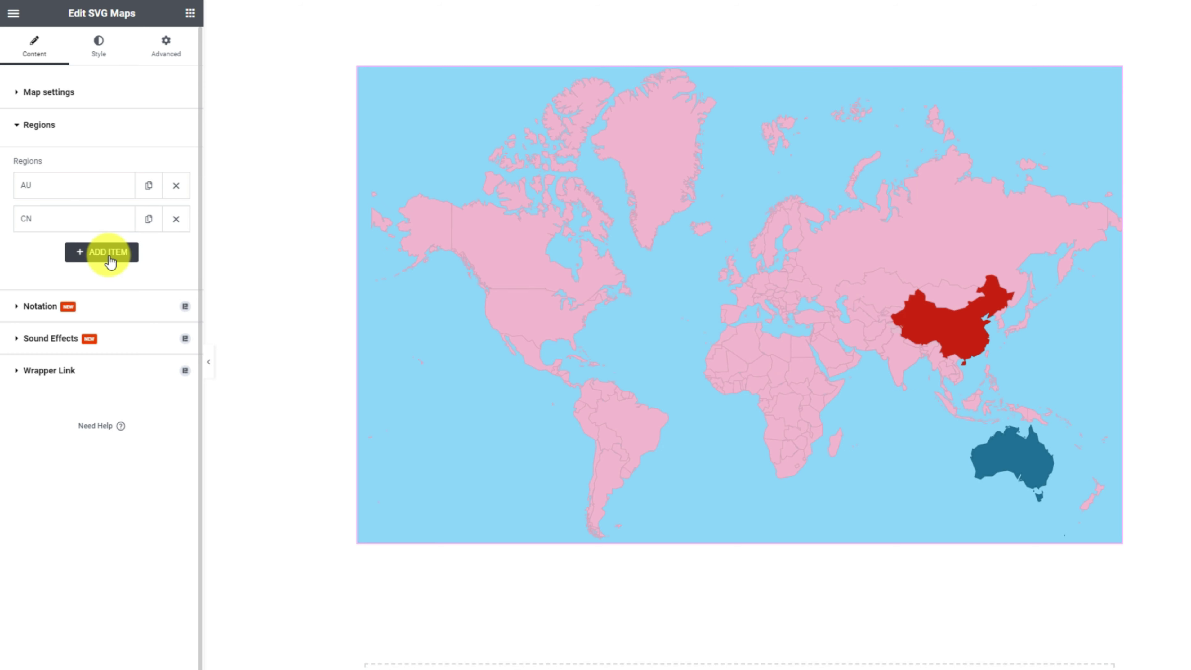
click(109, 258)
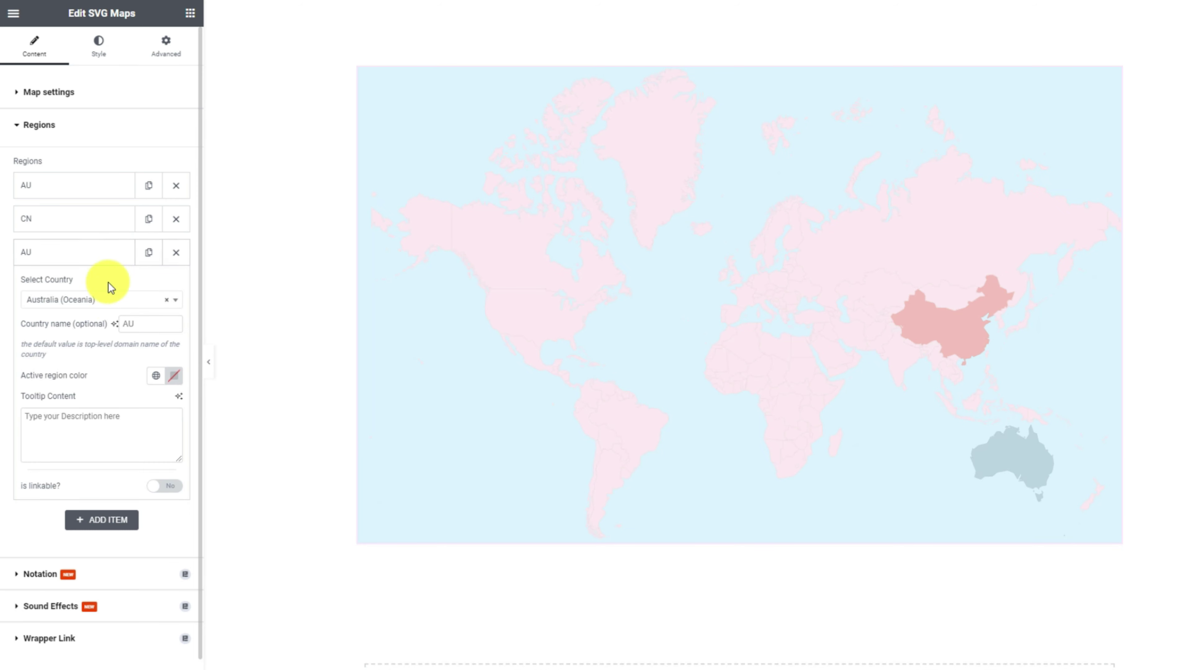
click(108, 299)
text(india)
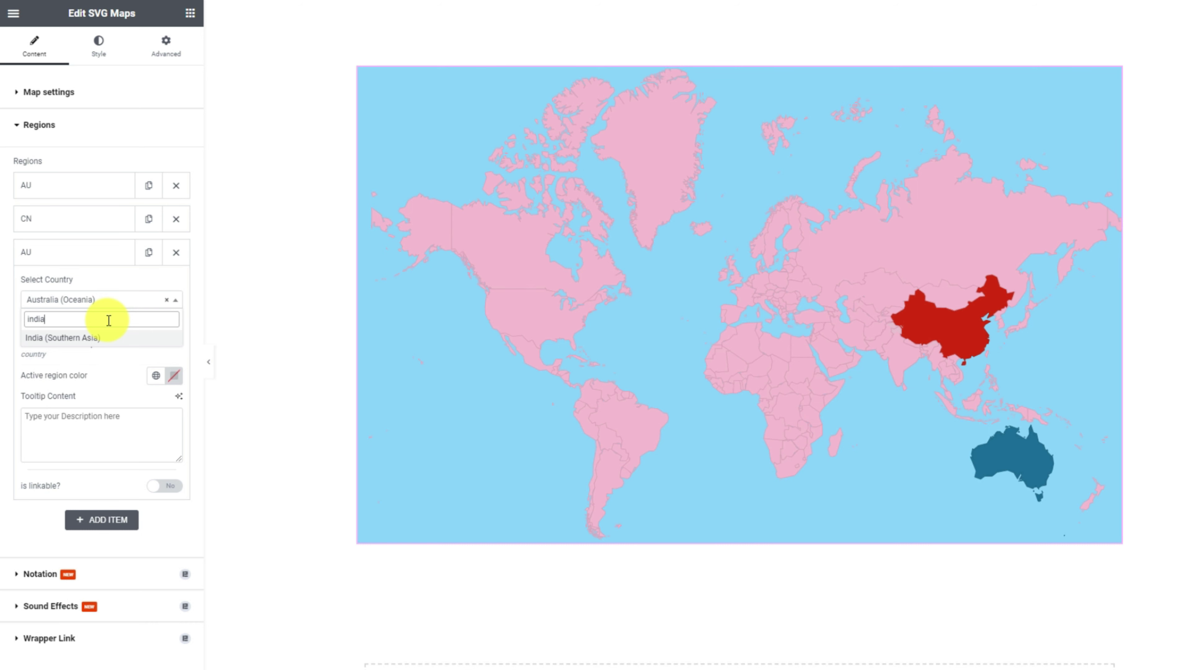
click(104, 337)
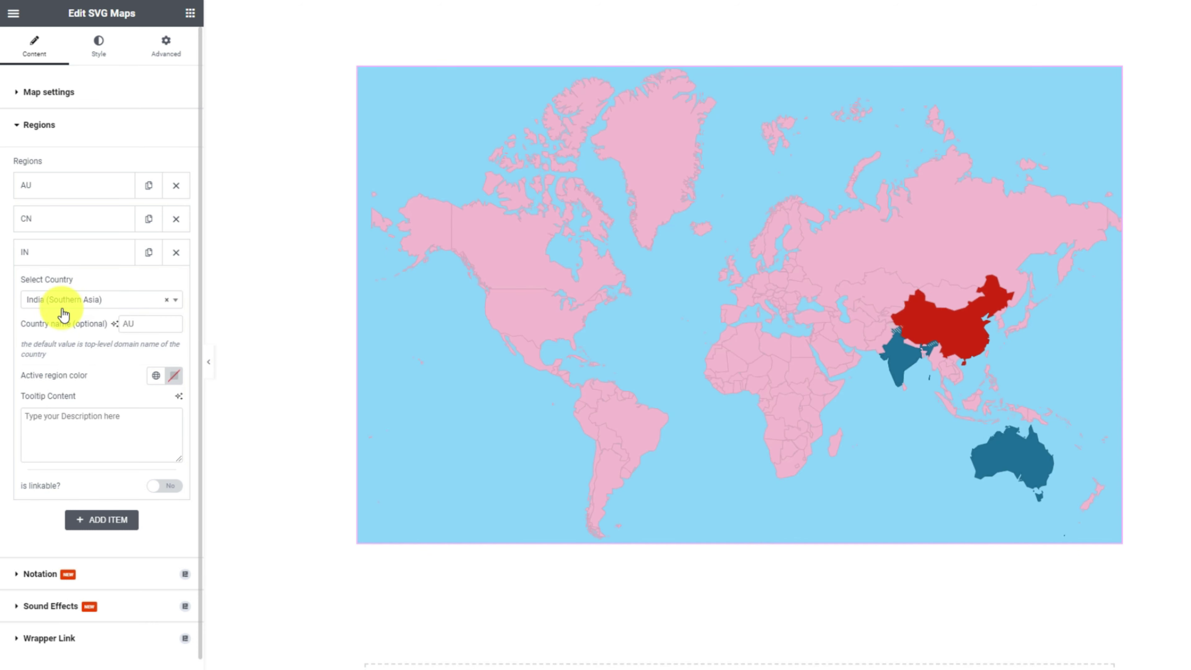
- Colour India #FF9933 and give it the tooltip 'India Population 2023 : 1,418,607,543'
click(174, 375)
click(103, 371)
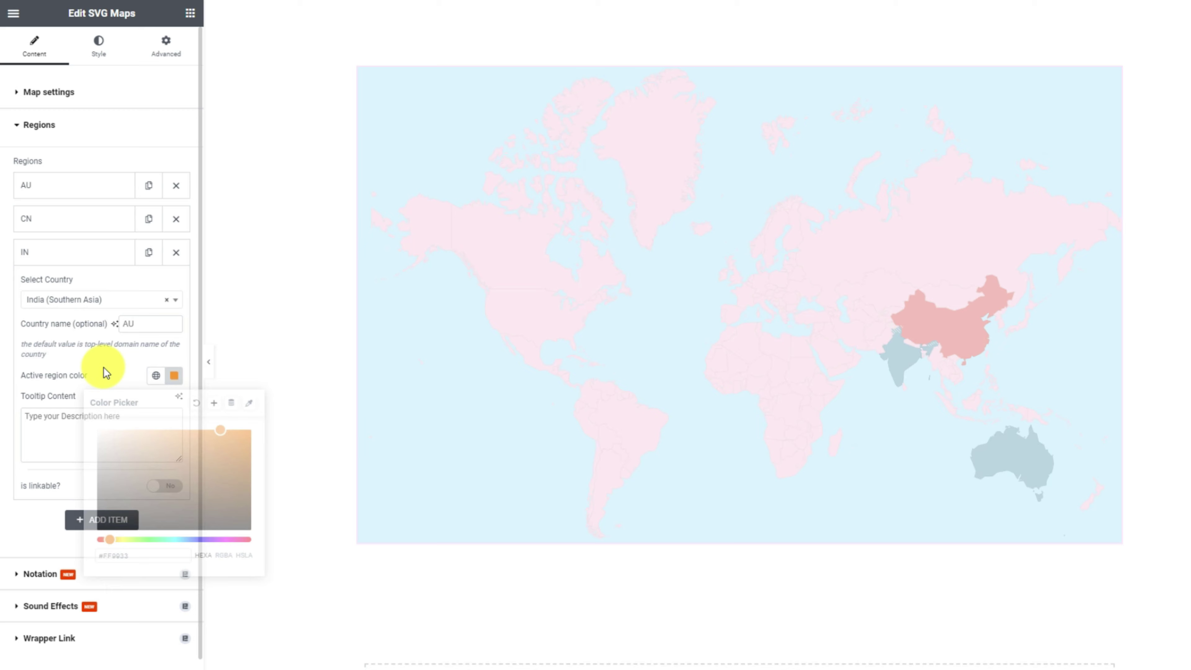
click(90, 418)
text(India Population 2023 : 1,418,607,543)
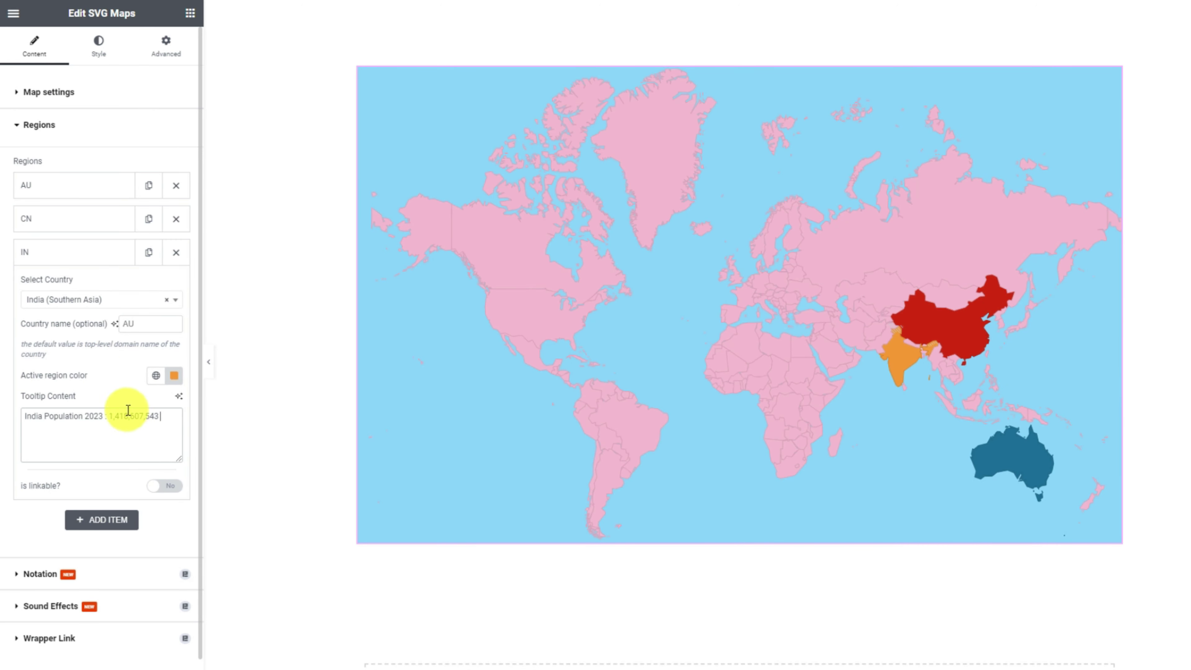
click(67, 254)
- Add a United States region coloured crimson #B22234
click(101, 285)
click(114, 333)
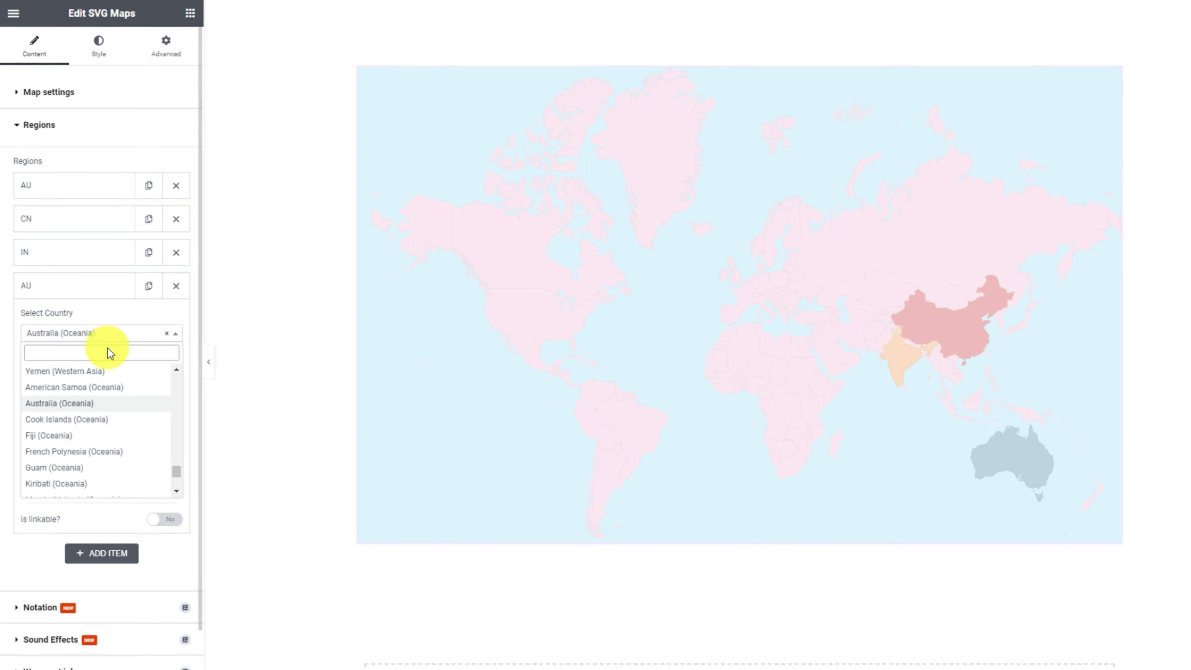
text(unite)
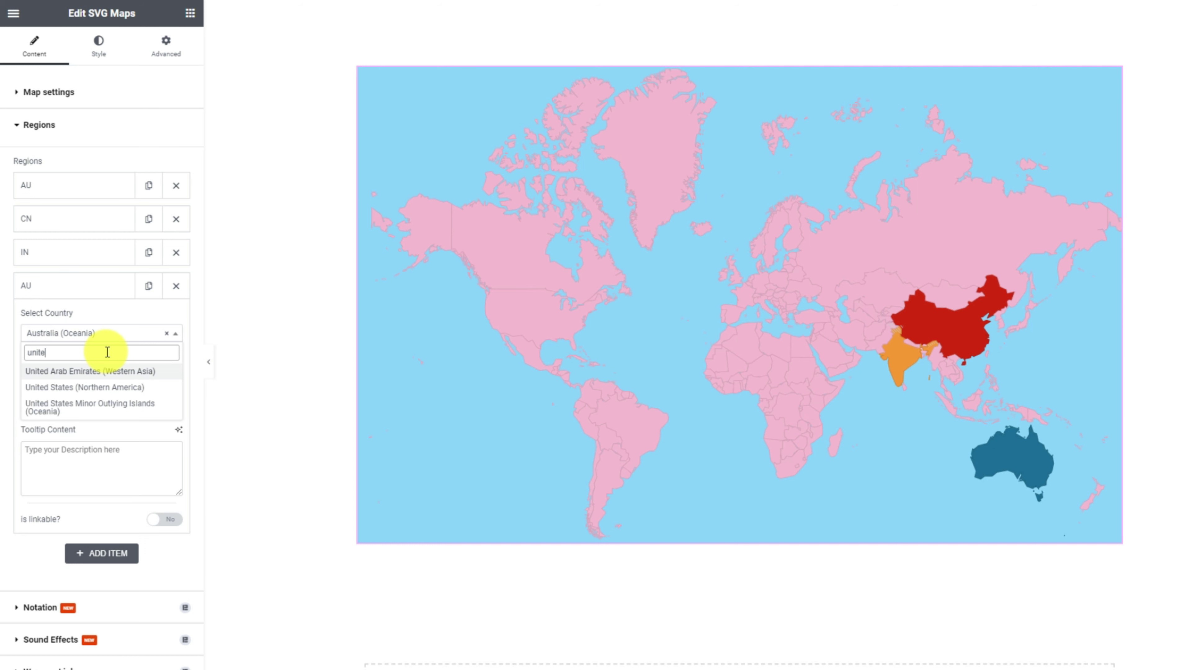
click(63, 387)
click(174, 408)
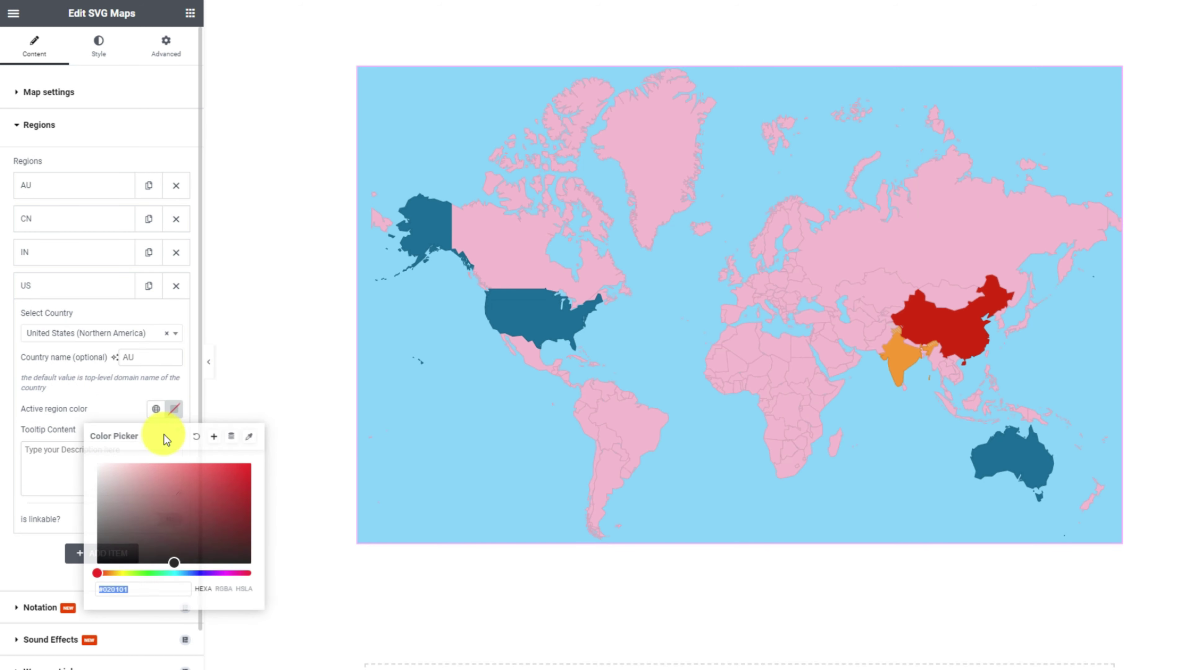
click(143, 586)
text(#B22234)
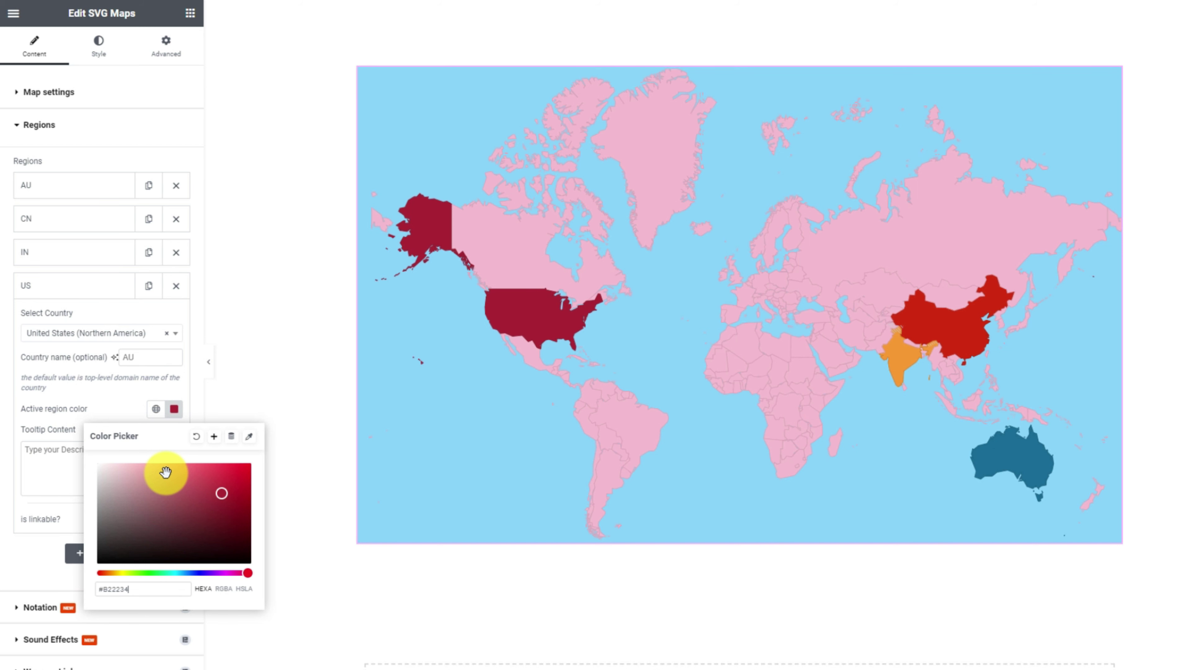
click(69, 289)
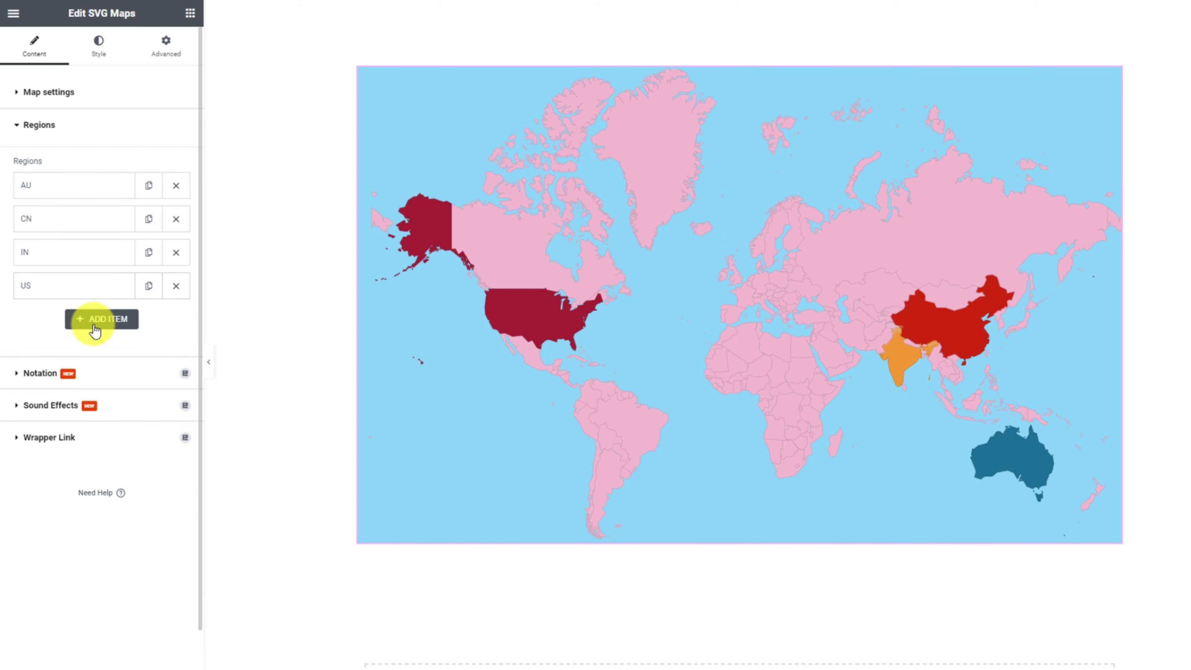
- Add a dark blue Russia region with its 2023 population as the tooltip
click(94, 324)
click(106, 368)
text(russ)
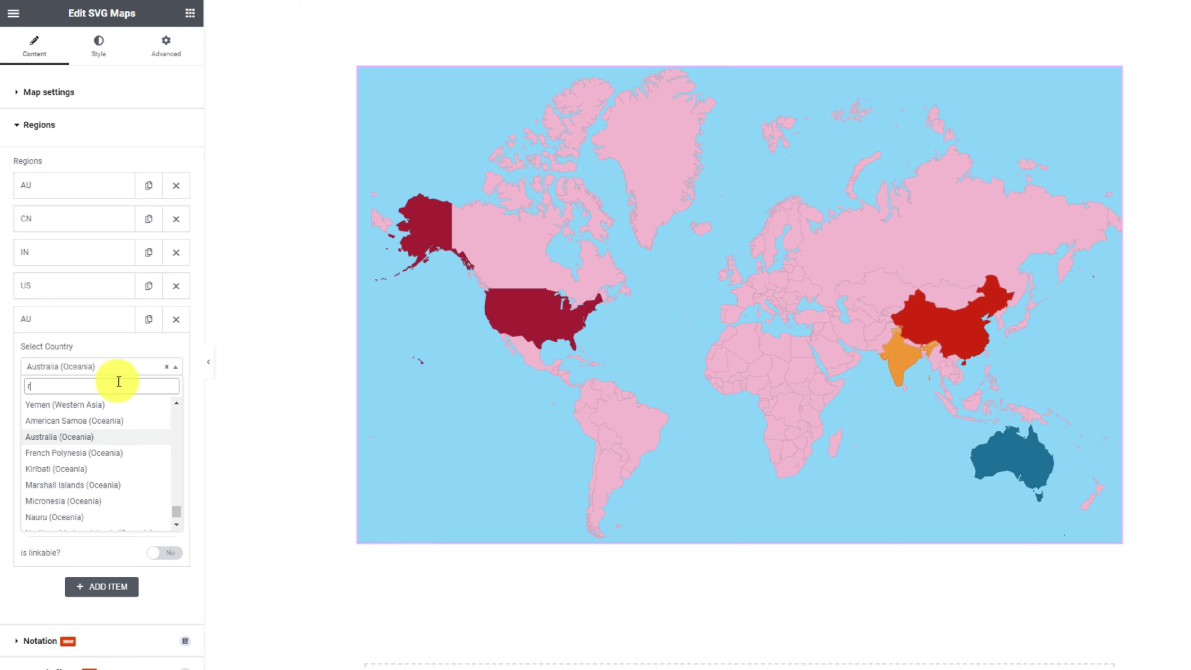
click(114, 404)
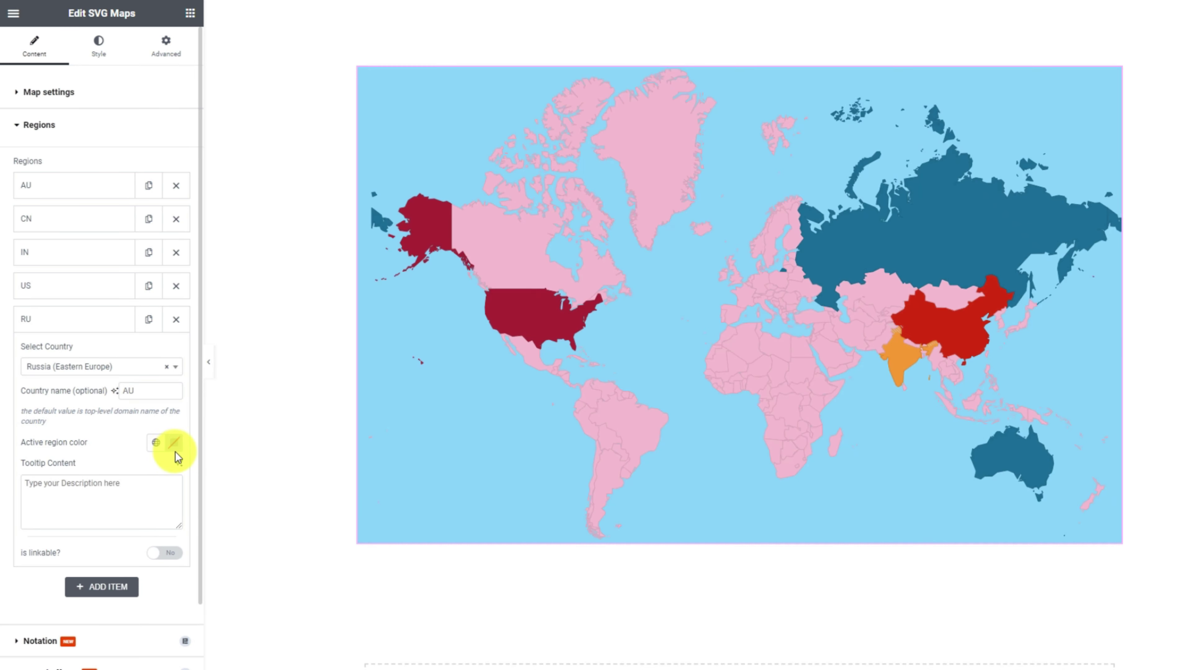
click(175, 452)
click(149, 524)
click(87, 487)
text(Russia Population 2023 : 146,112,337)
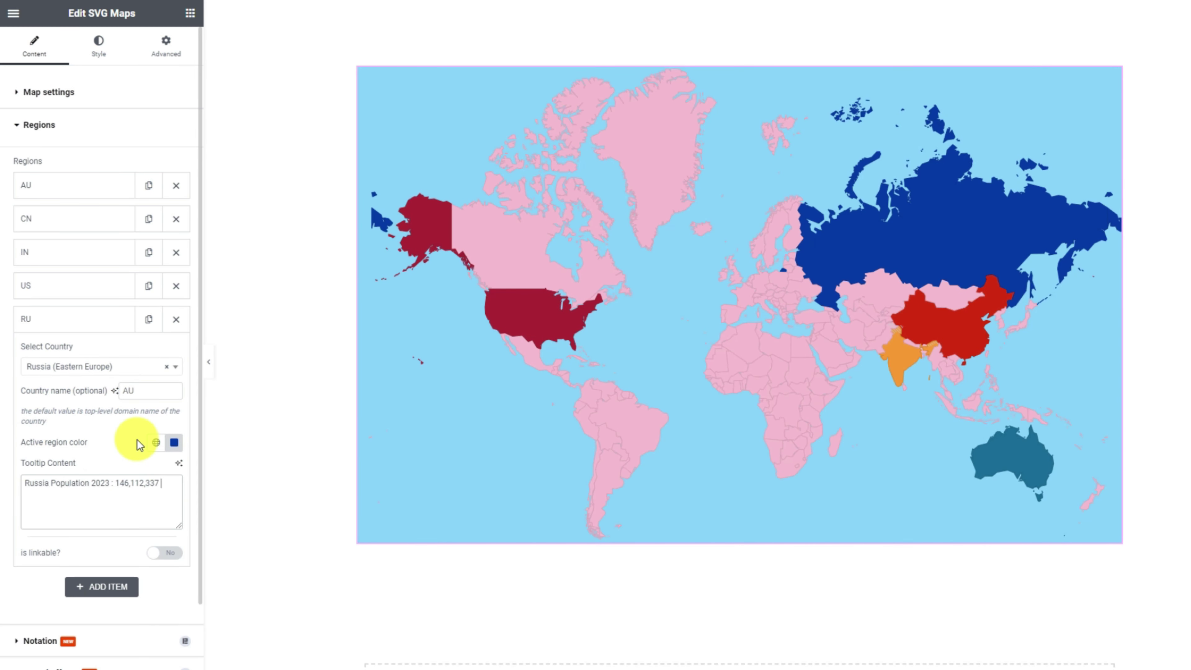
- Add a Brazil region coloured green #009B3A with its 2023 population tooltip
click(85, 319)
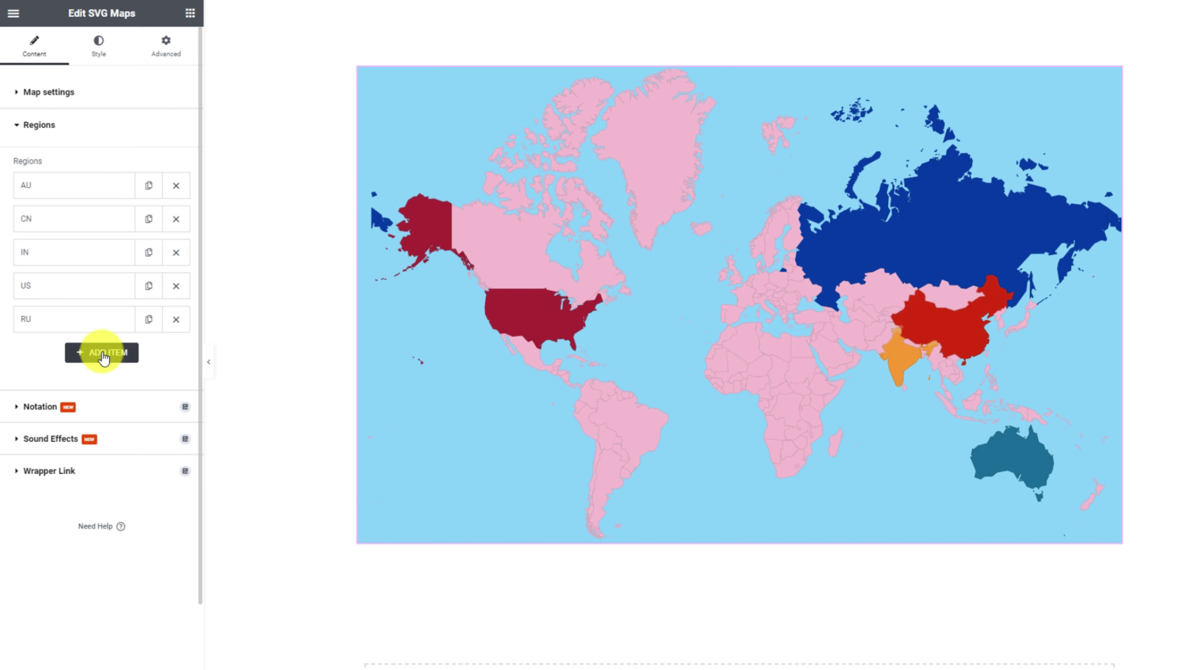
click(104, 358)
click(107, 400)
text(bra)
click(97, 472)
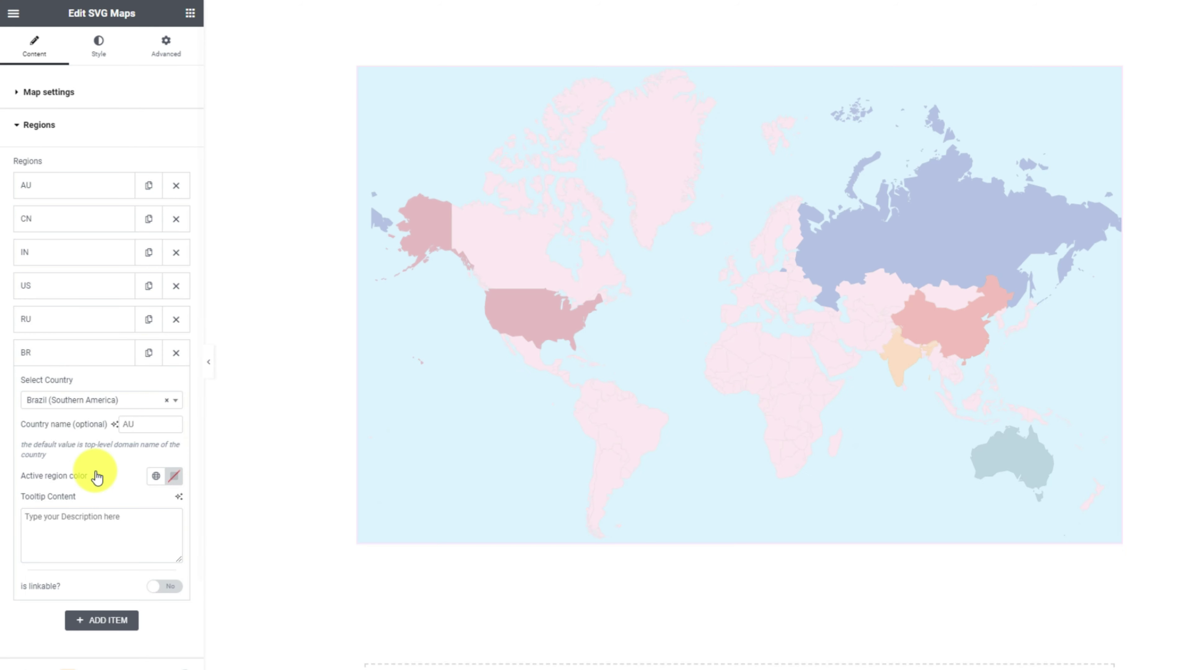
click(174, 476)
text(#009B3A)
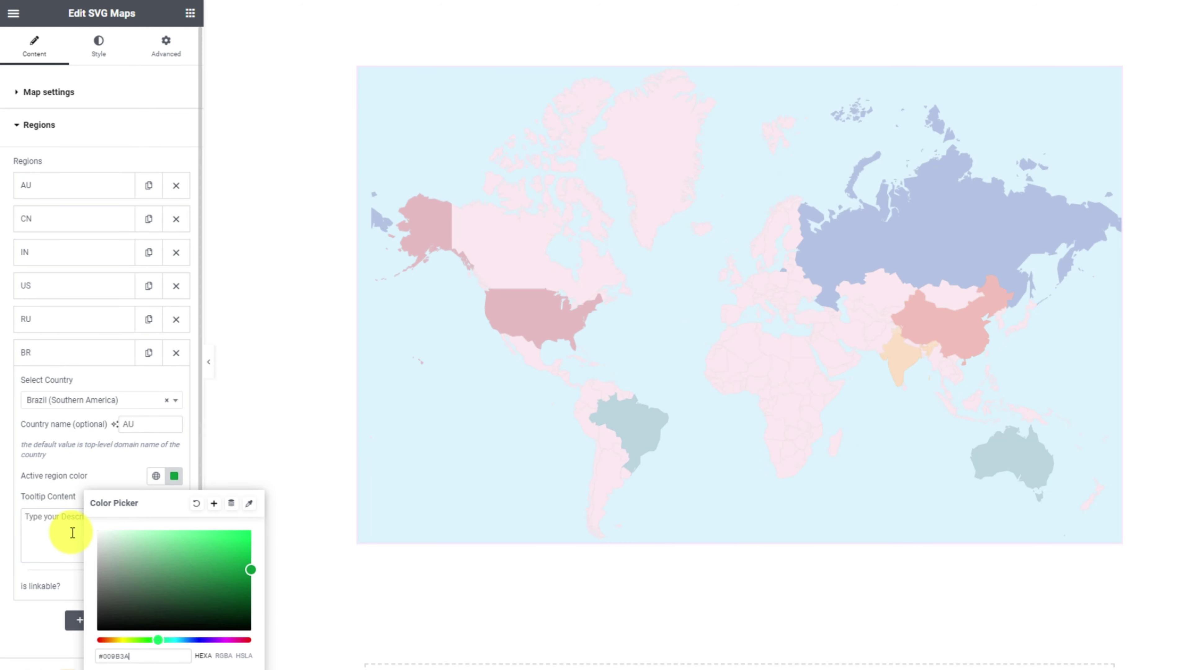
click(72, 533)
text(Brazil Population 2023 : 216,857,422)
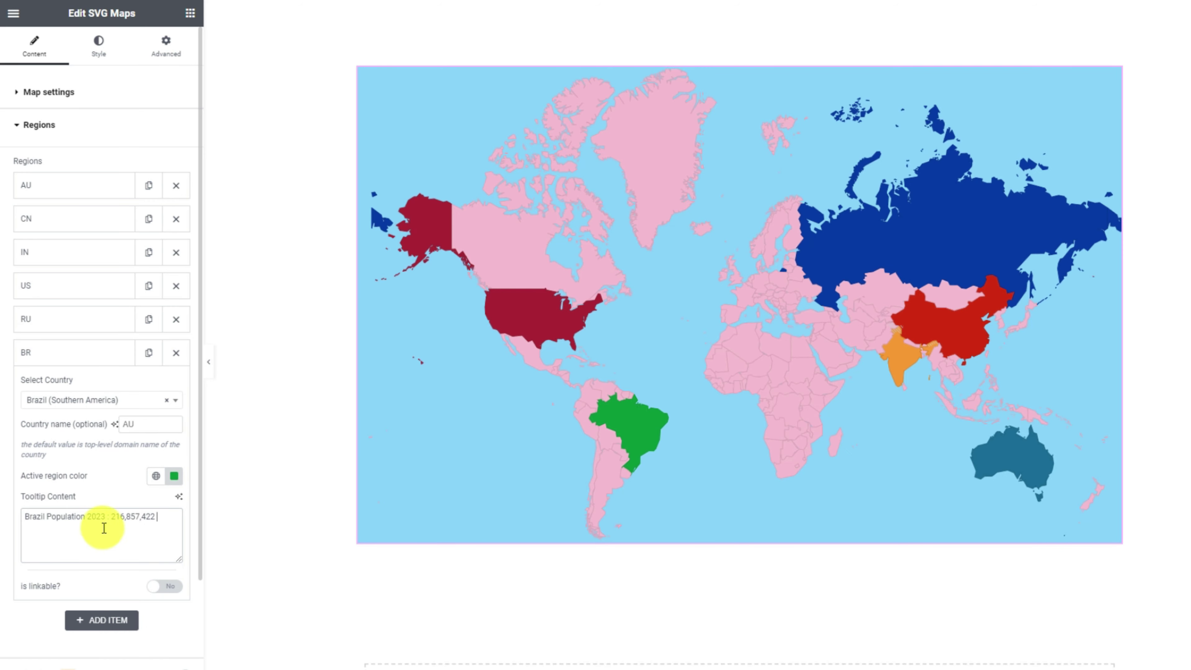
click(75, 352)
- Switch the SVG Maps widget to its Style settings
mouse_move(421, 230)
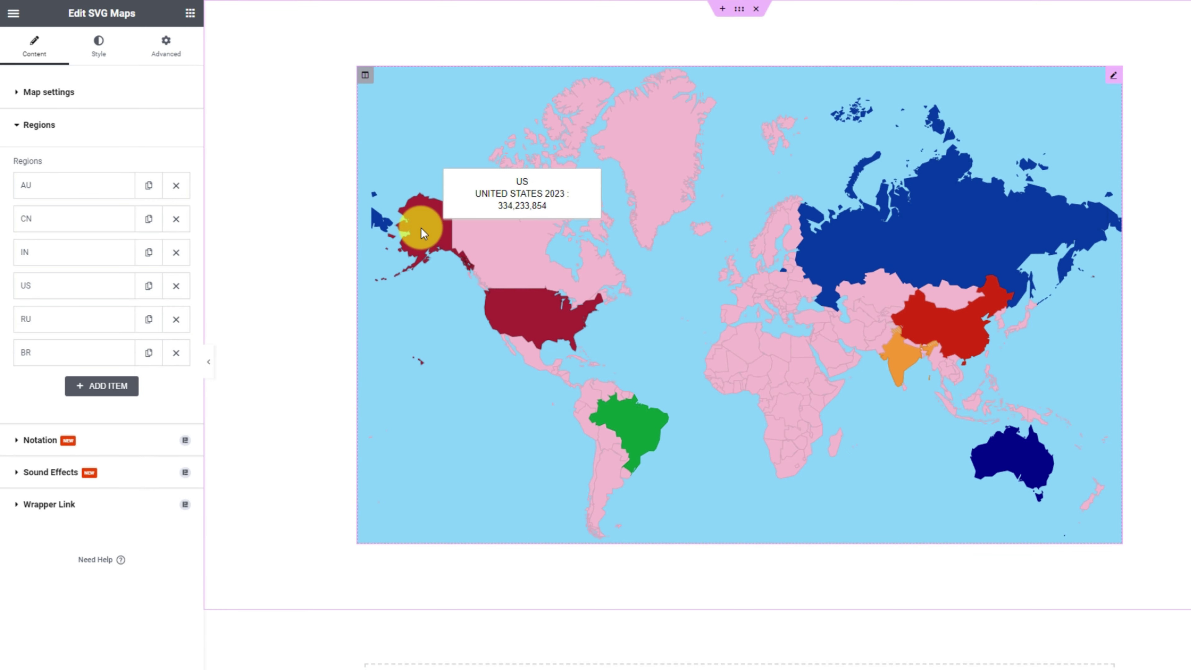
mouse_move(904, 358)
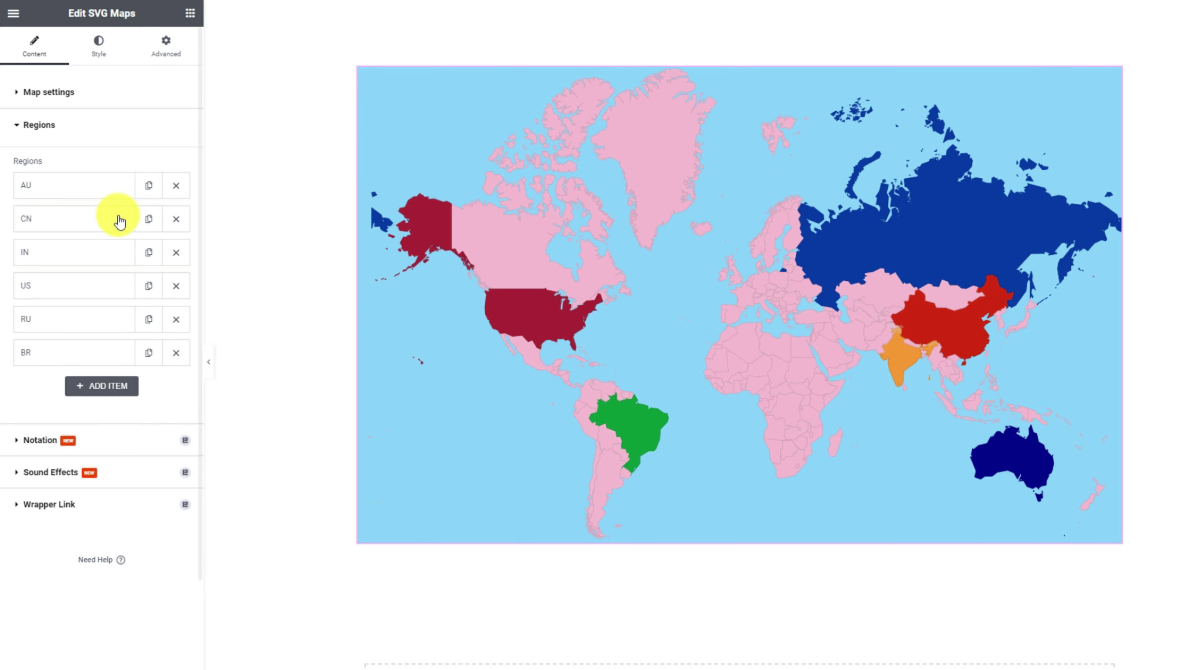
click(98, 61)
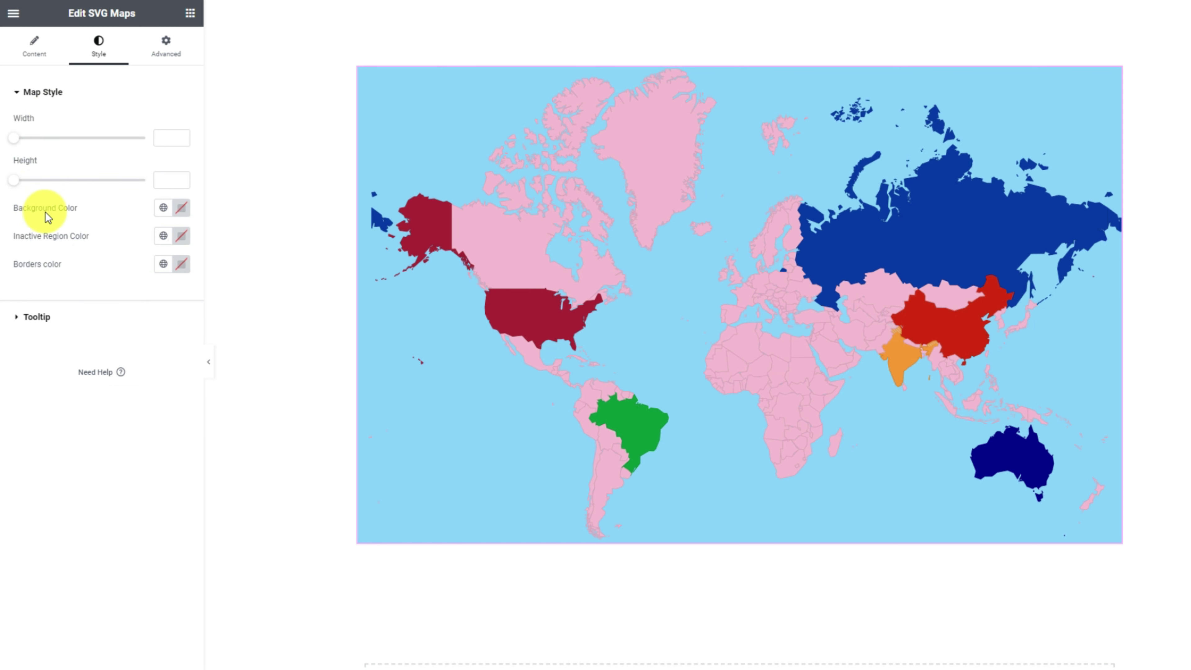
- Set the map background colour to light blue #E5F2FF
click(182, 207)
click(149, 400)
text(#E5F2FF)
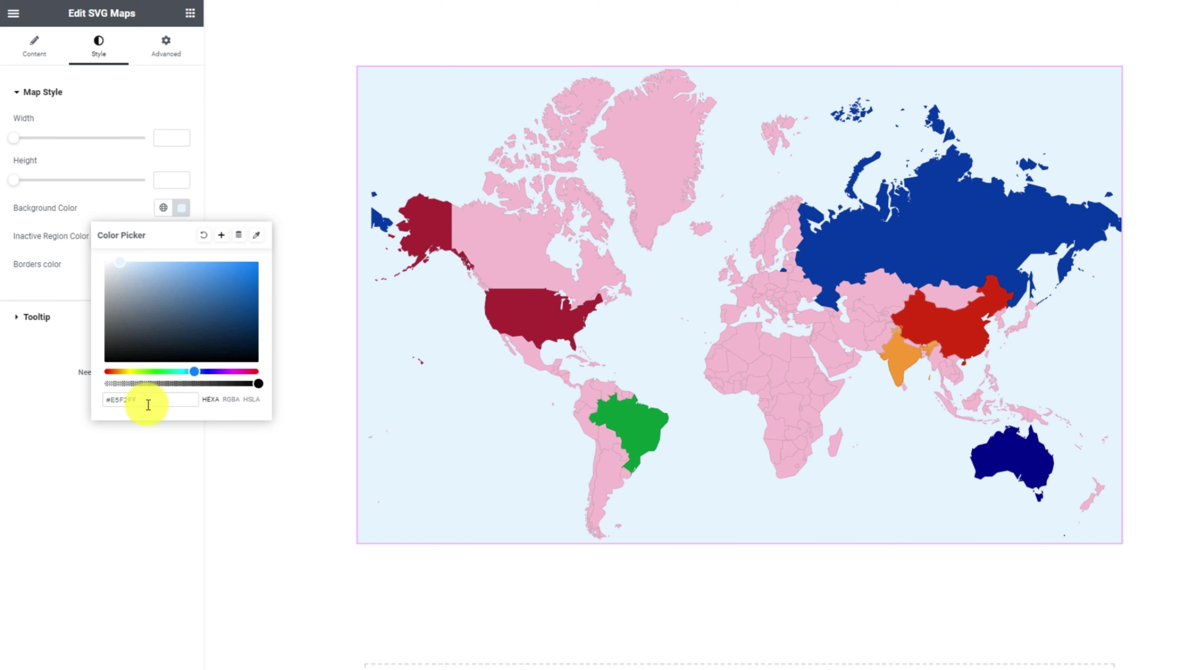
- Make inactive regions dark grey #494949 and expand the Tooltip style section
click(61, 274)
click(182, 236)
click(159, 427)
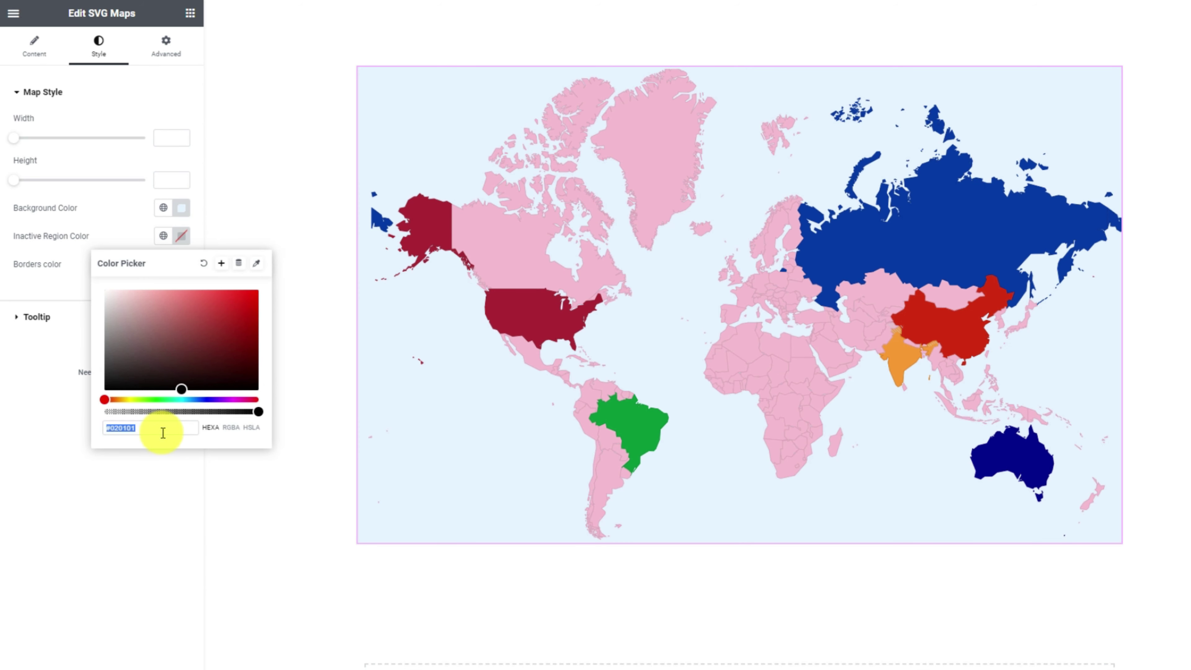
text(#494949)
click(83, 273)
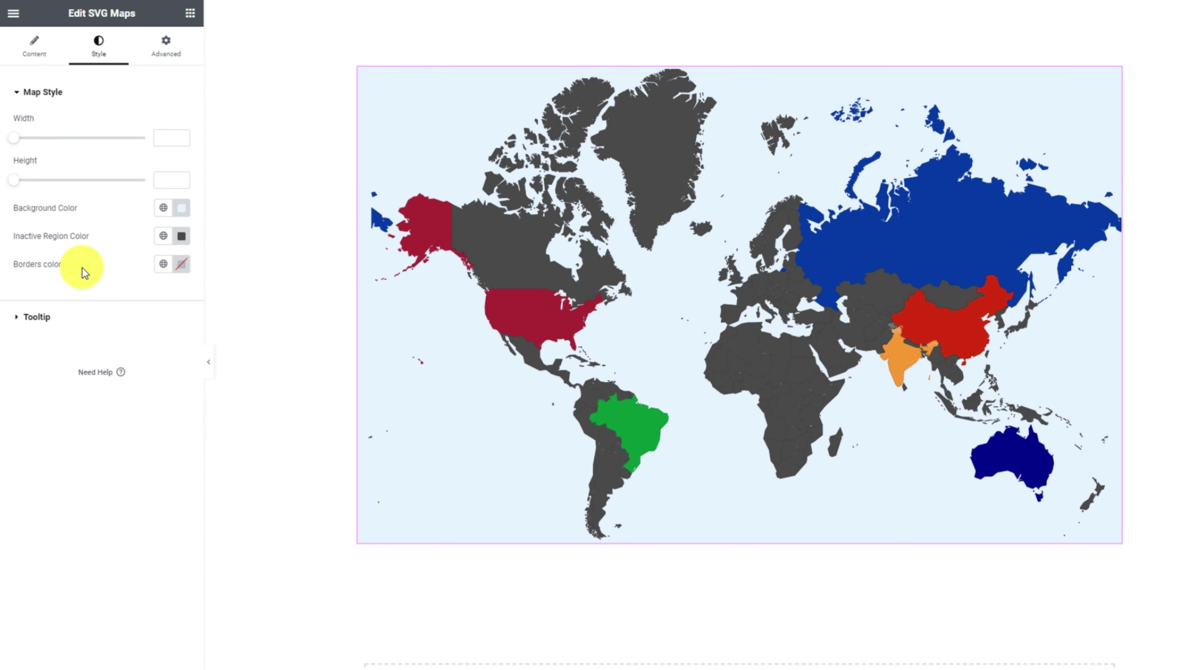
click(57, 315)
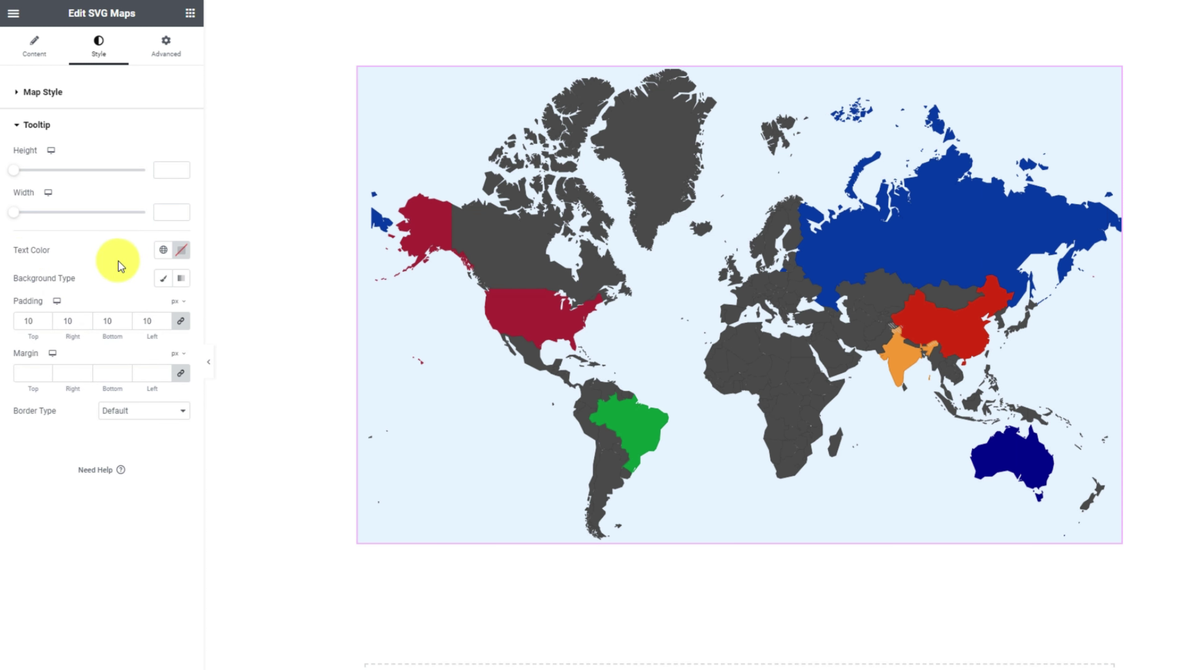
- Give tooltips white text and a Classic teal #0A635F background
click(183, 249)
click(92, 247)
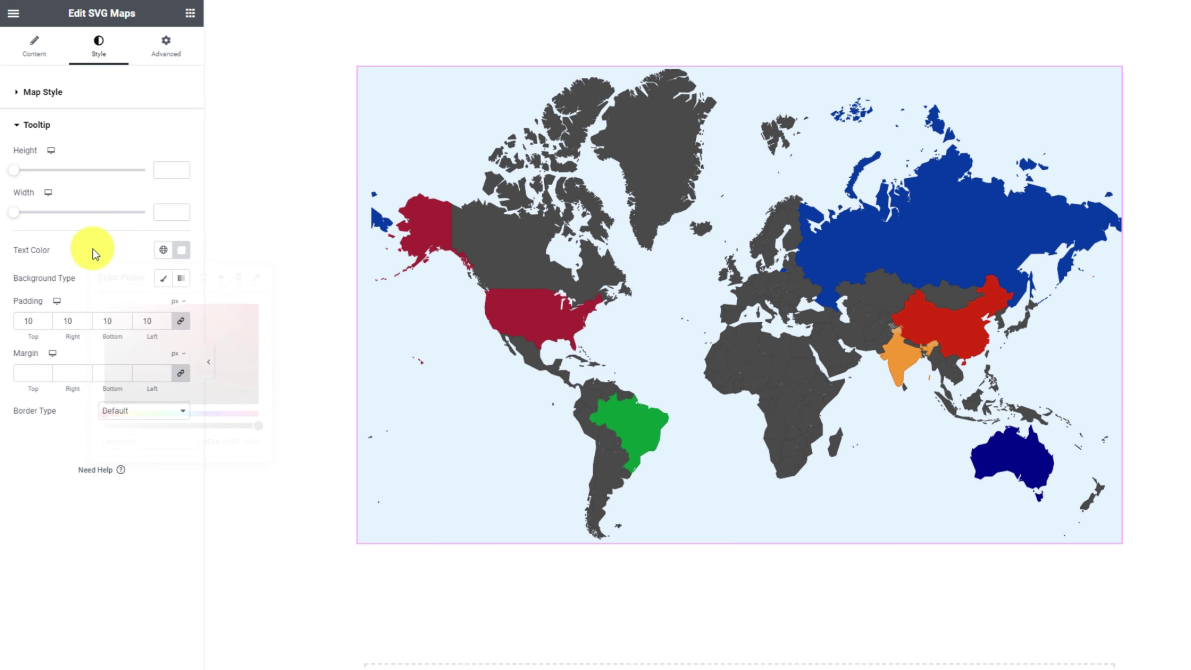
click(163, 280)
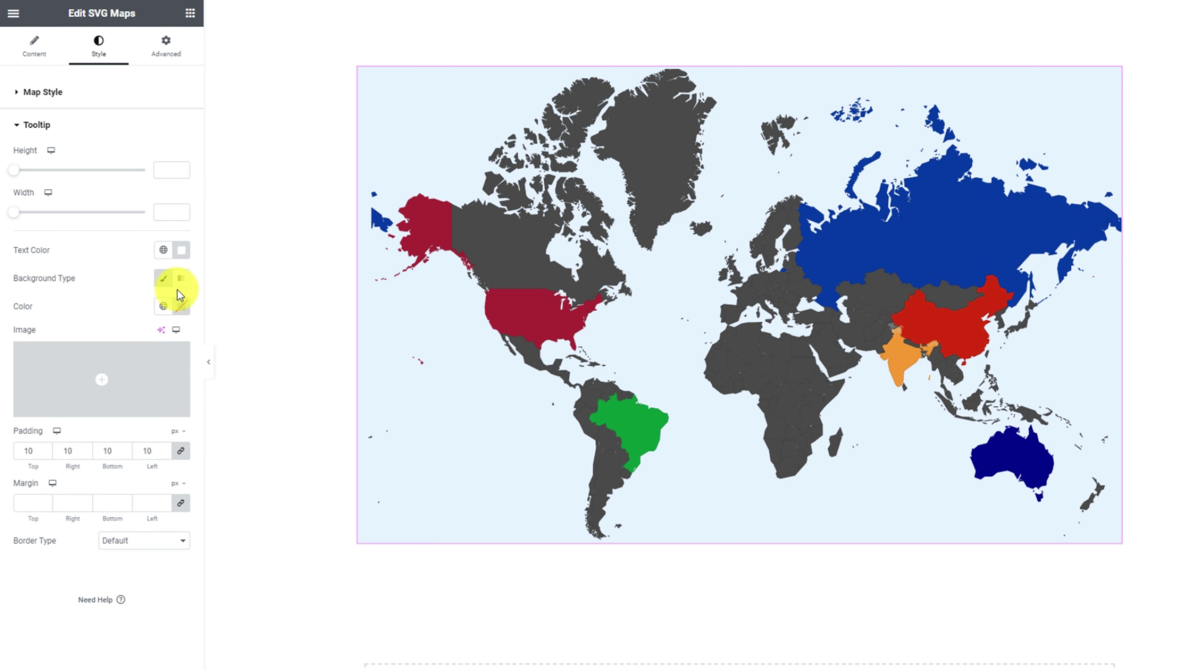
click(181, 306)
click(150, 498)
text(#0A635F)
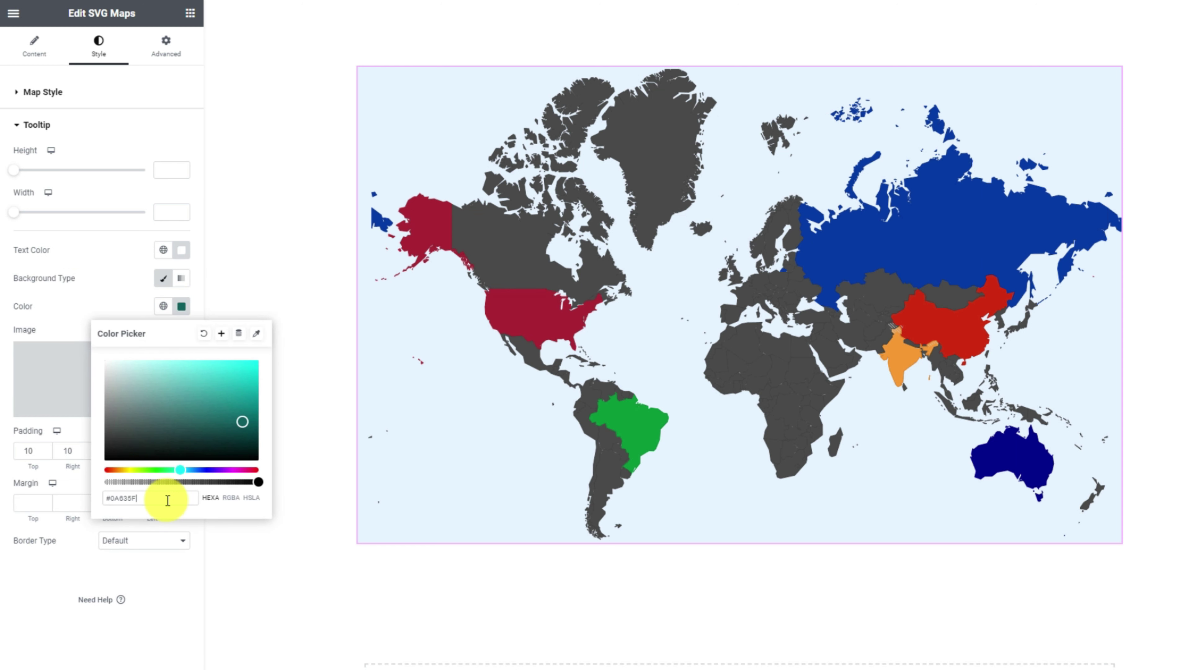
click(120, 301)
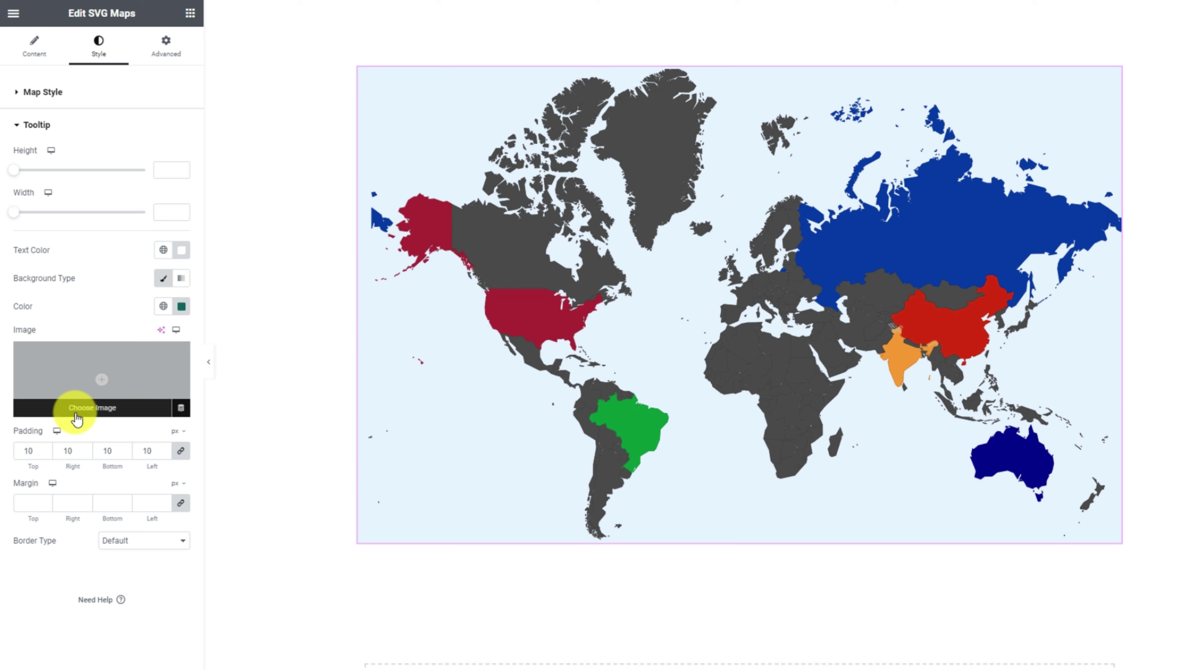
- Set tooltip padding to 20, border type None and border radius 6
drag(37, 450, 8, 458)
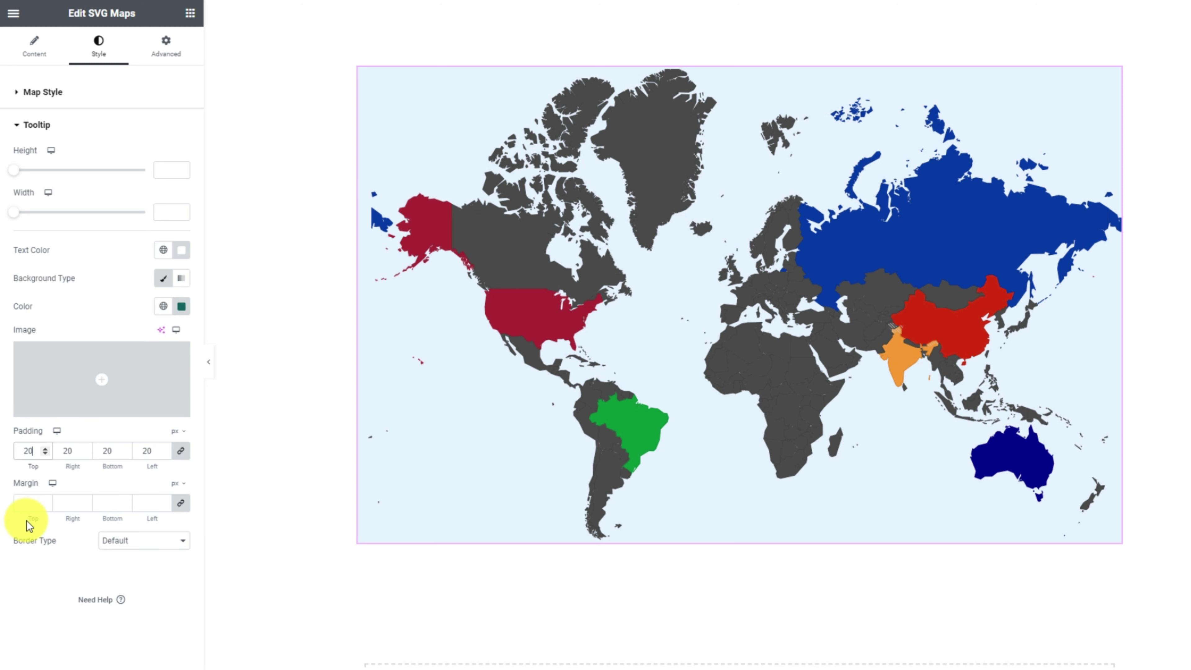
click(141, 542)
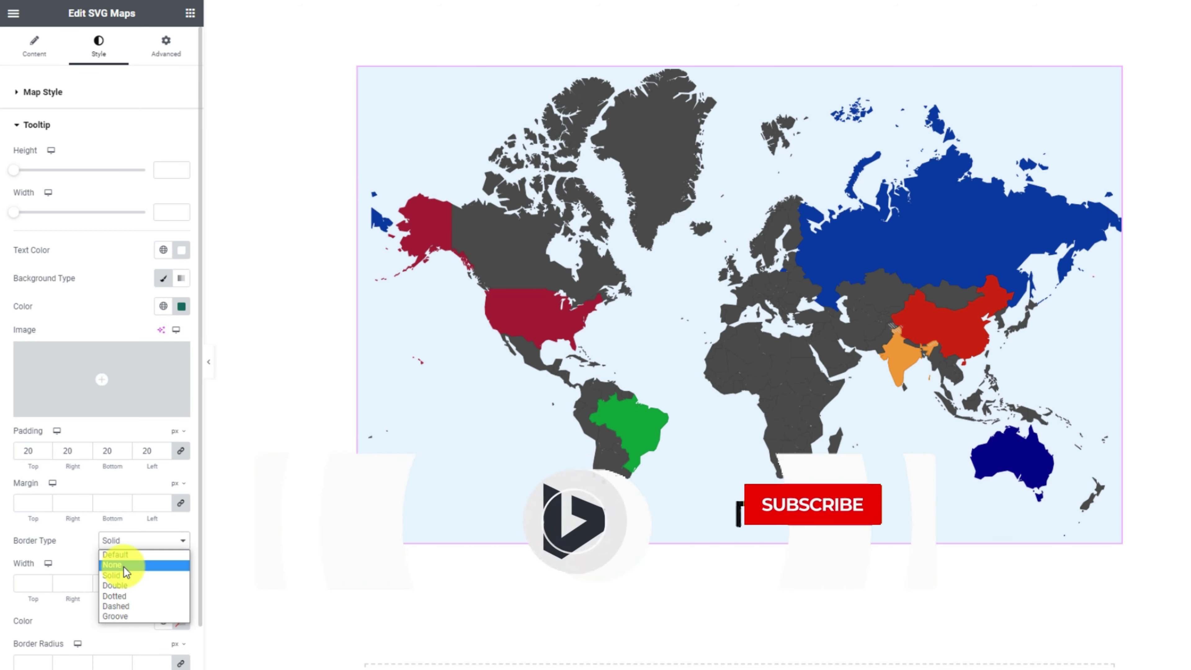
click(125, 566)
click(28, 583)
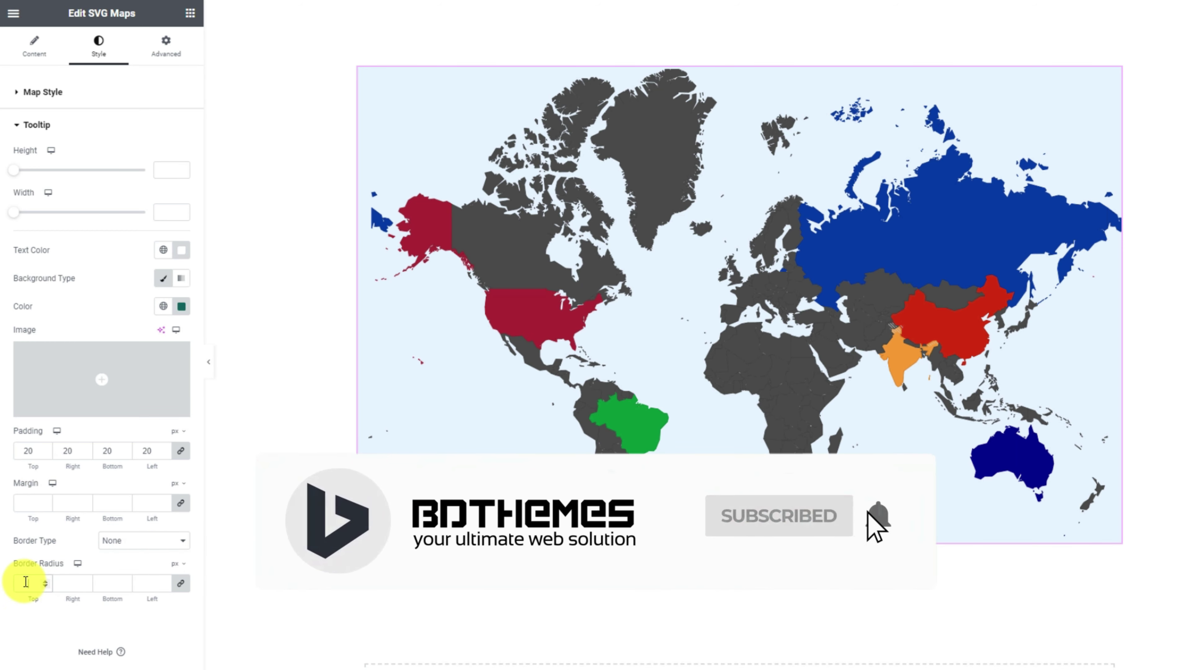
text(6)
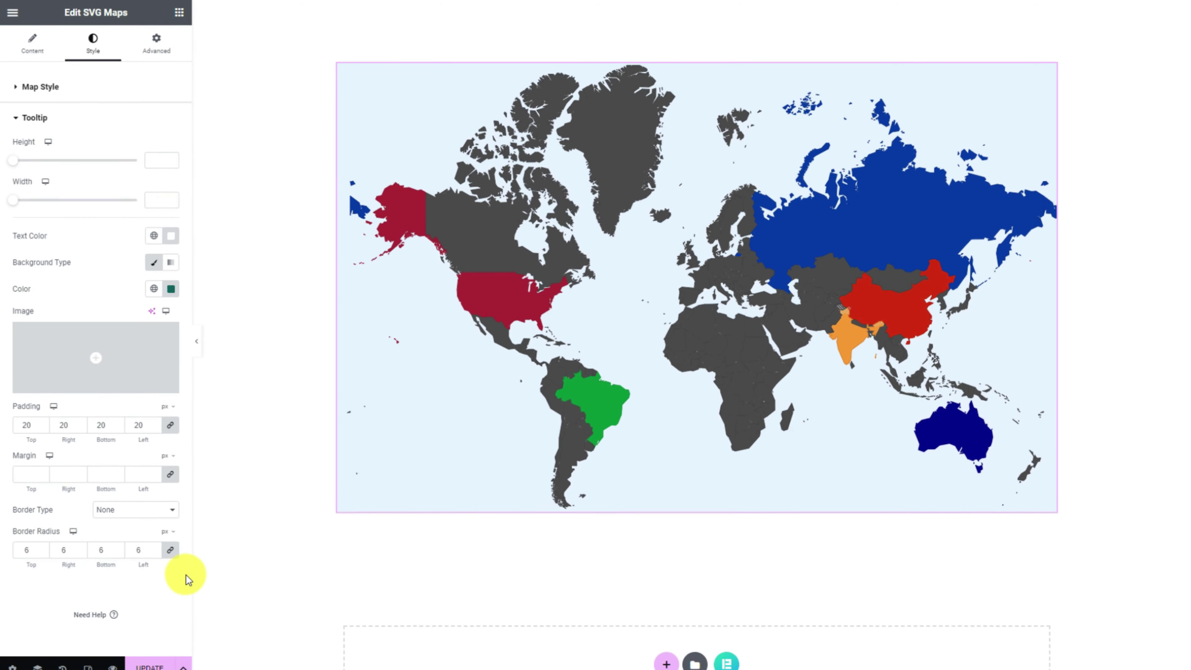